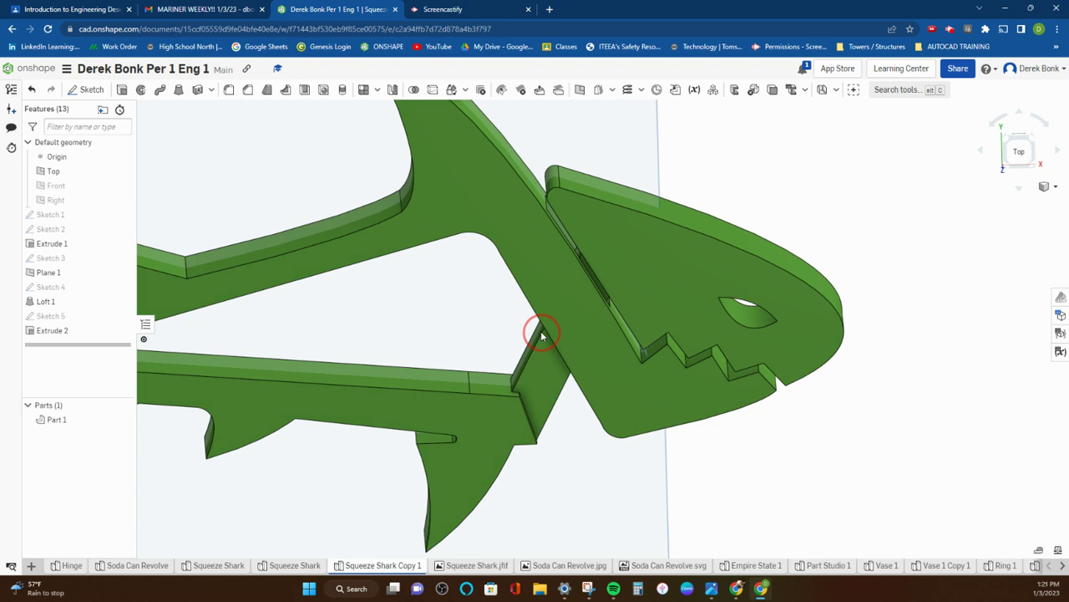
Display the finished shark model as translucent and review the profiles and settings of the Loft 1 cut.
{"action": "left_click", "coordinate": [1054, 186]}
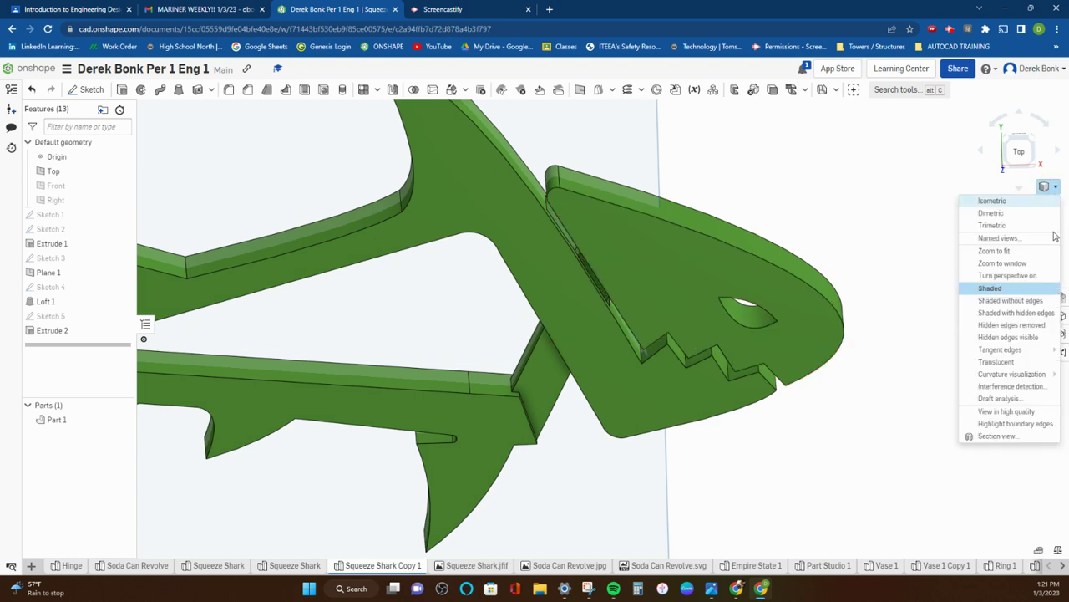
{"action": "left_click", "coordinate": [1007, 361]}
{"action": "left_click", "coordinate": [965, 352]}
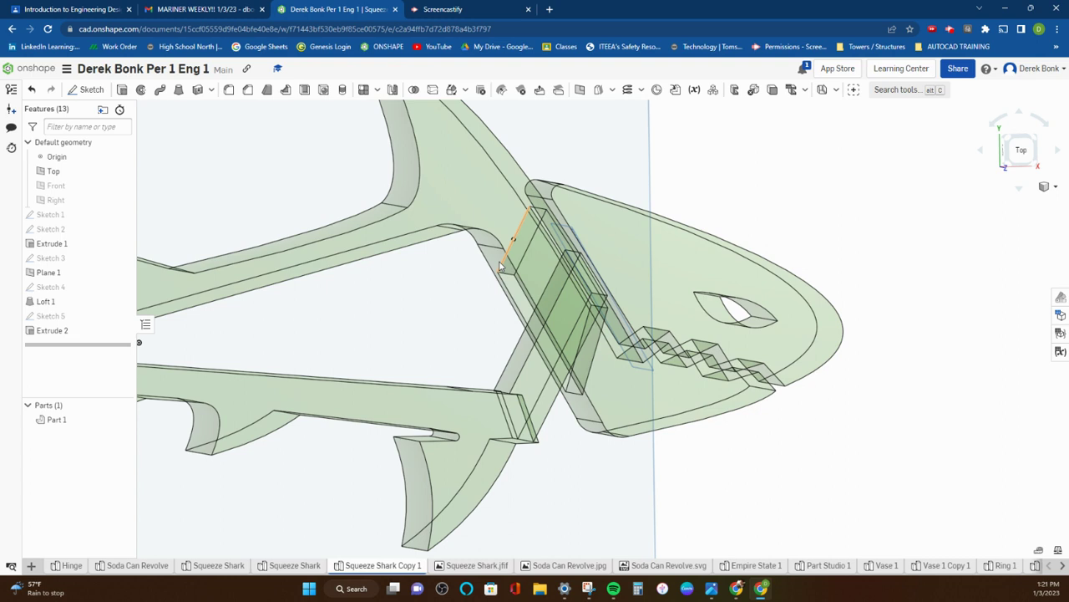
{"action": "double_click", "coordinate": [45, 302]}
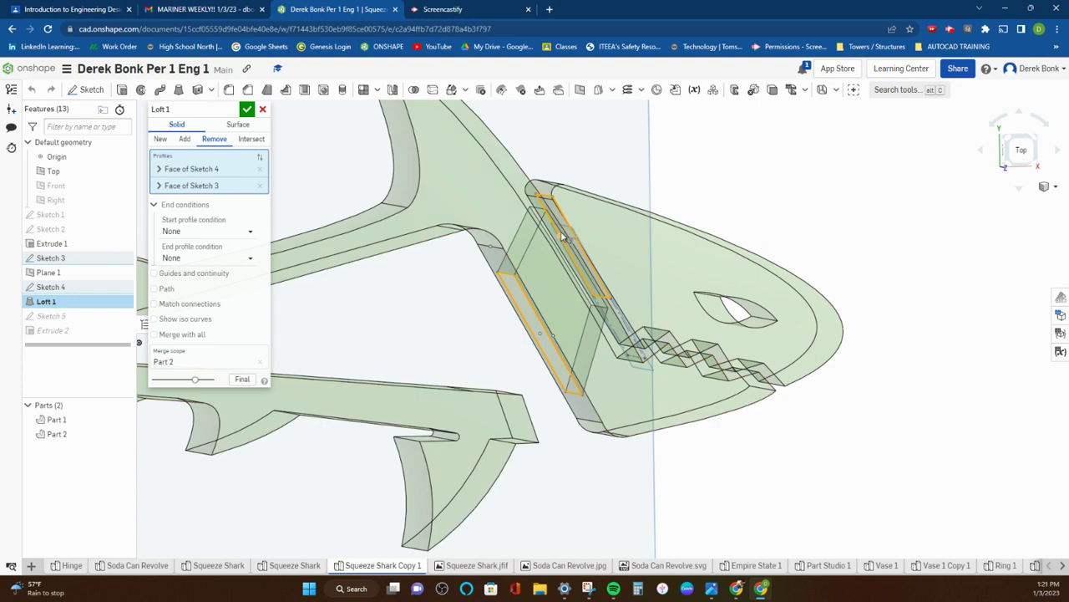
{"action": "left_click", "coordinate": [248, 110]}
Review the connector profile in Sketch 5 and the symmetric Extrude 2 settings that join it to the body.
{"action": "double_click", "coordinate": [72, 317]}
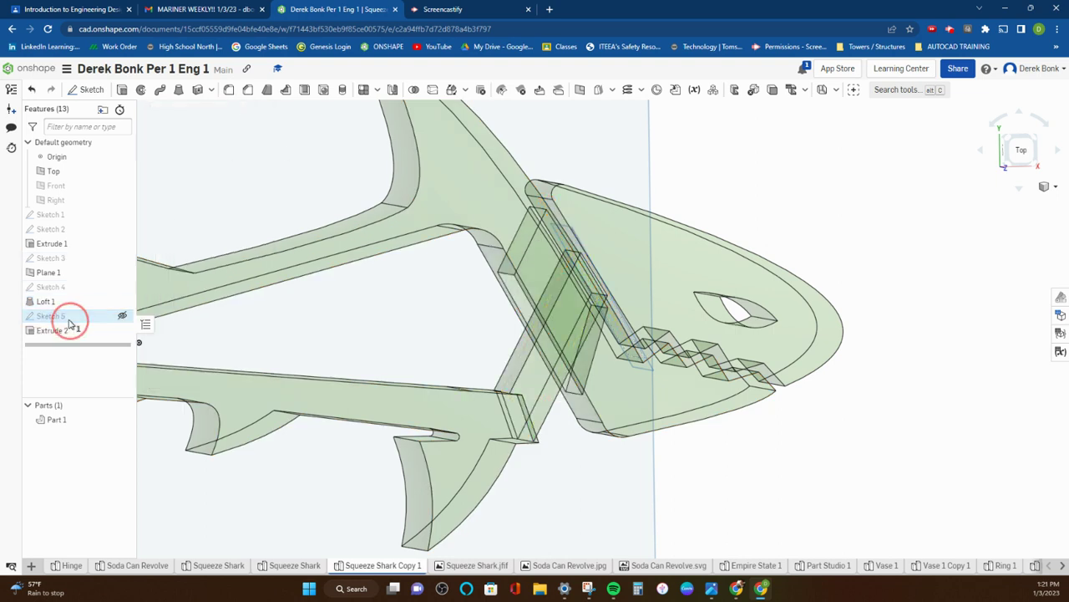
{"action": "right_click_drag", "start_coordinate": [272, 313], "coordinate": [269, 312]}
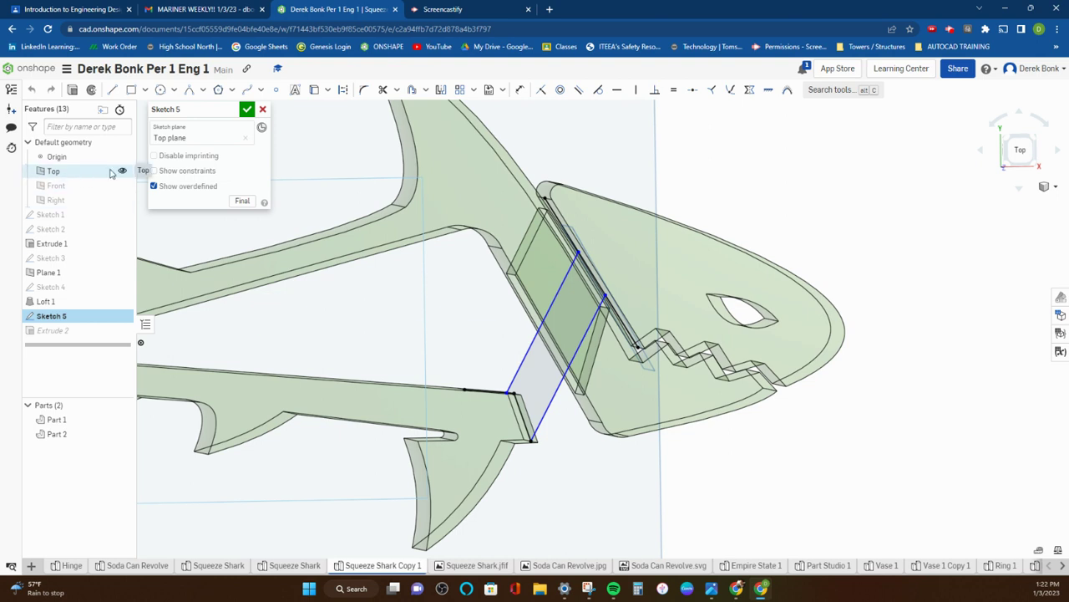
{"action": "double_click", "coordinate": [88, 330]}
{"action": "right_click_drag", "start_coordinate": [253, 350], "coordinate": [257, 356]}
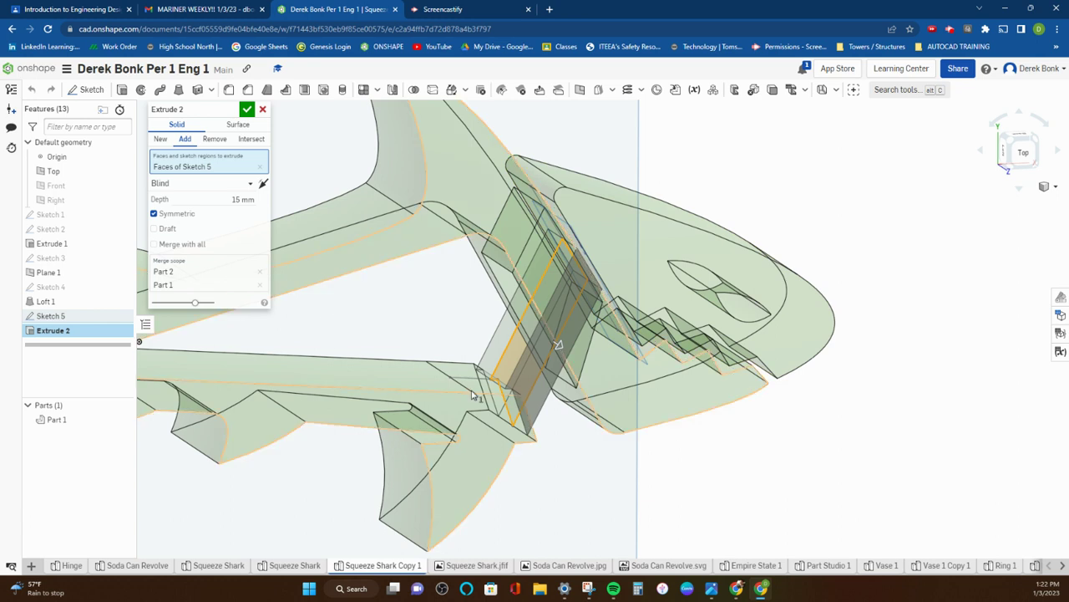
{"action": "left_click", "coordinate": [248, 112]}
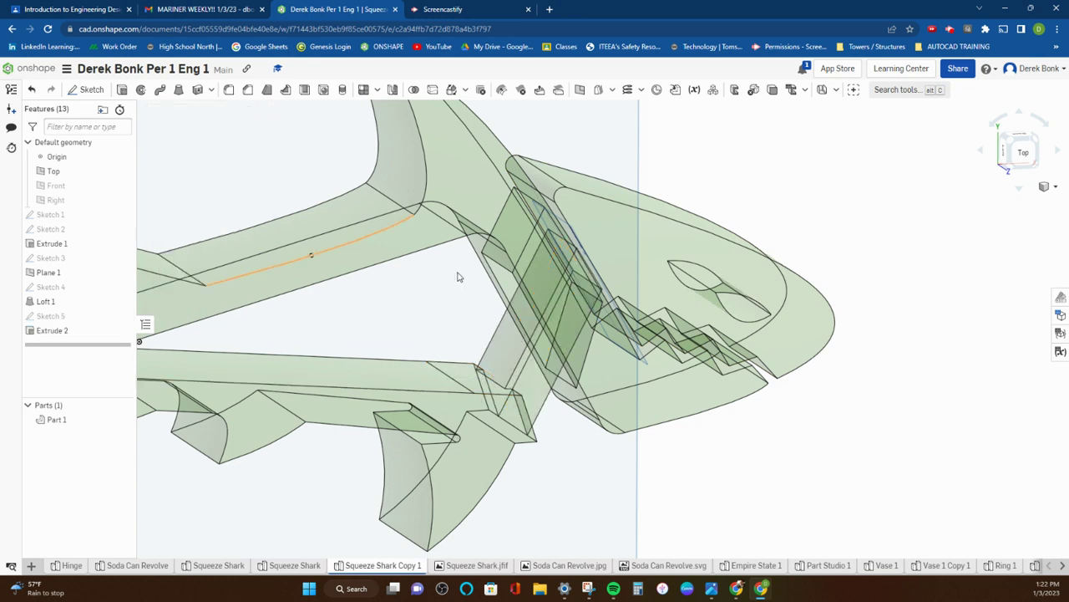
Return the model to shaded display and examine the clearance between the connector and its slot from the front view.
{"action": "left_click", "coordinate": [1054, 186]}
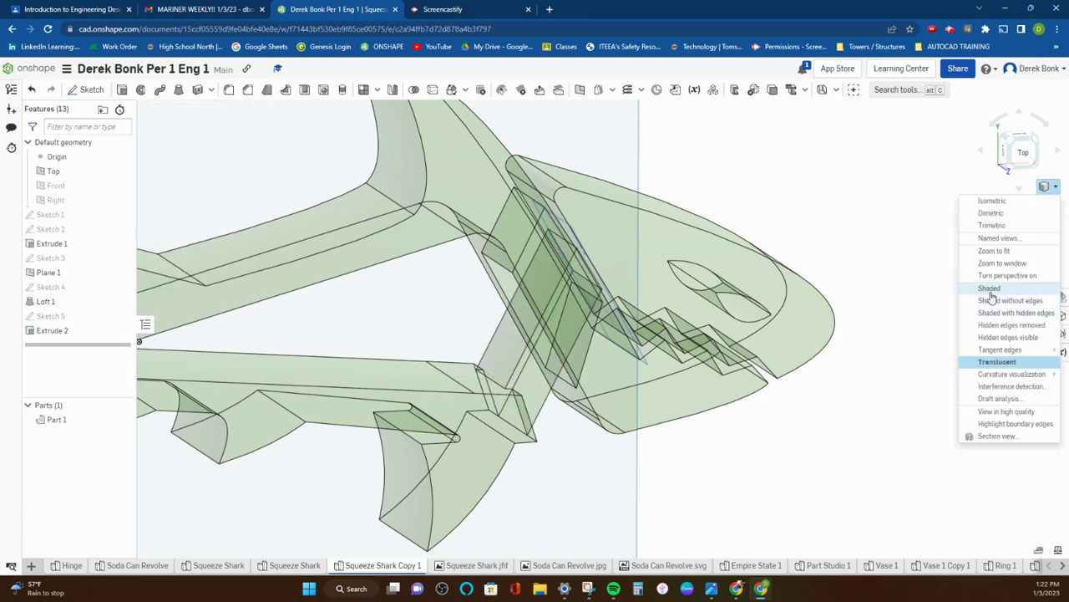
{"action": "left_click", "coordinate": [991, 289]}
{"action": "scroll", "coordinate": [935, 324], "scroll_direction": "up", "scroll_amount": 1}
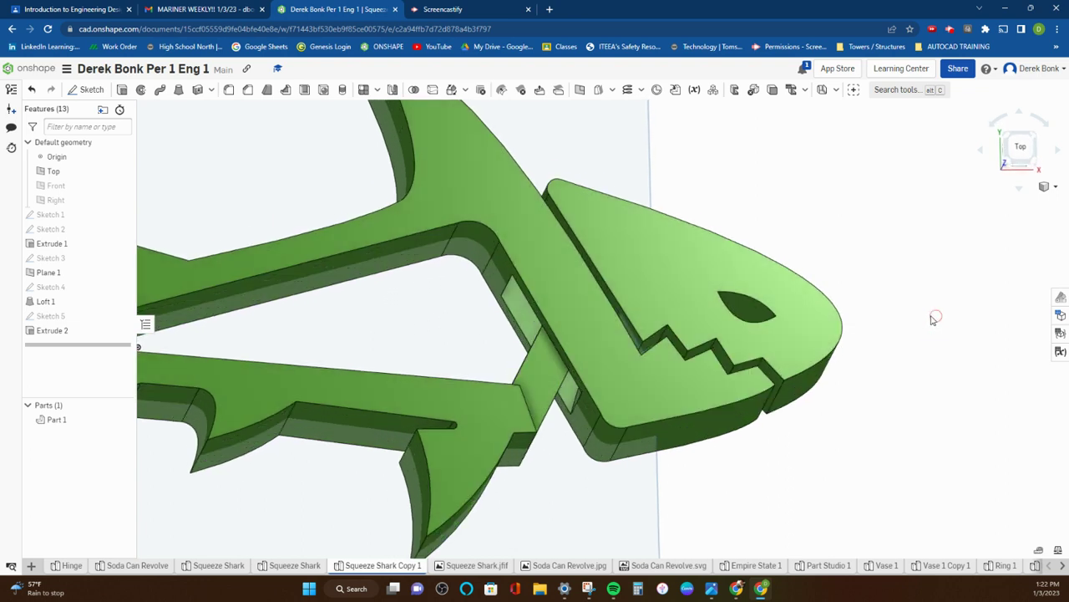
{"action": "right_click_drag", "start_coordinate": [781, 363], "coordinate": [779, 291]}
{"action": "left_click", "coordinate": [1012, 152]}
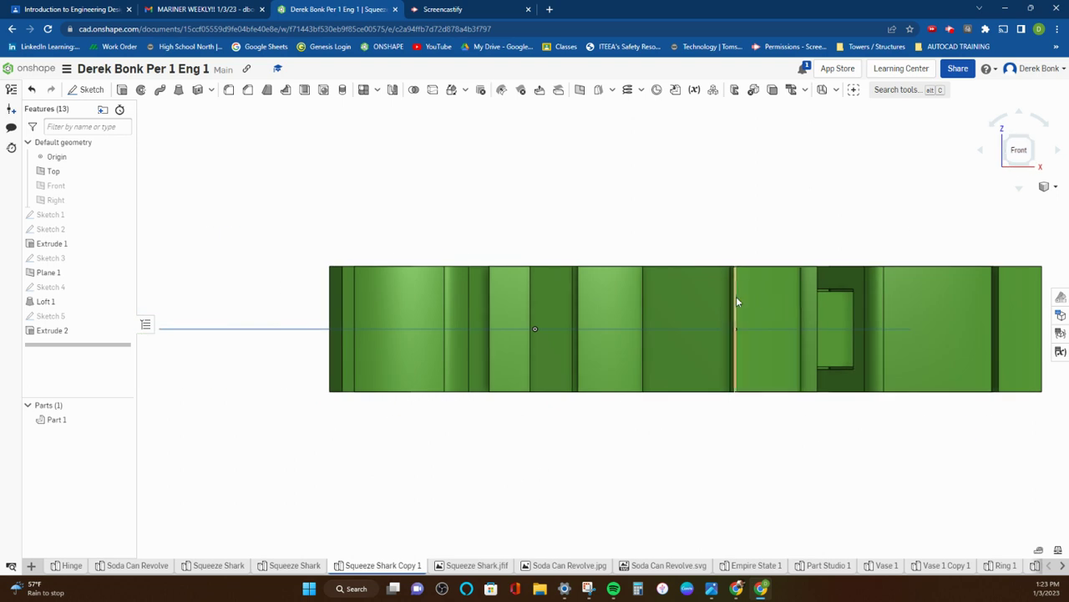
{"action": "scroll", "coordinate": [844, 298], "scroll_direction": "up", "scroll_amount": 3}
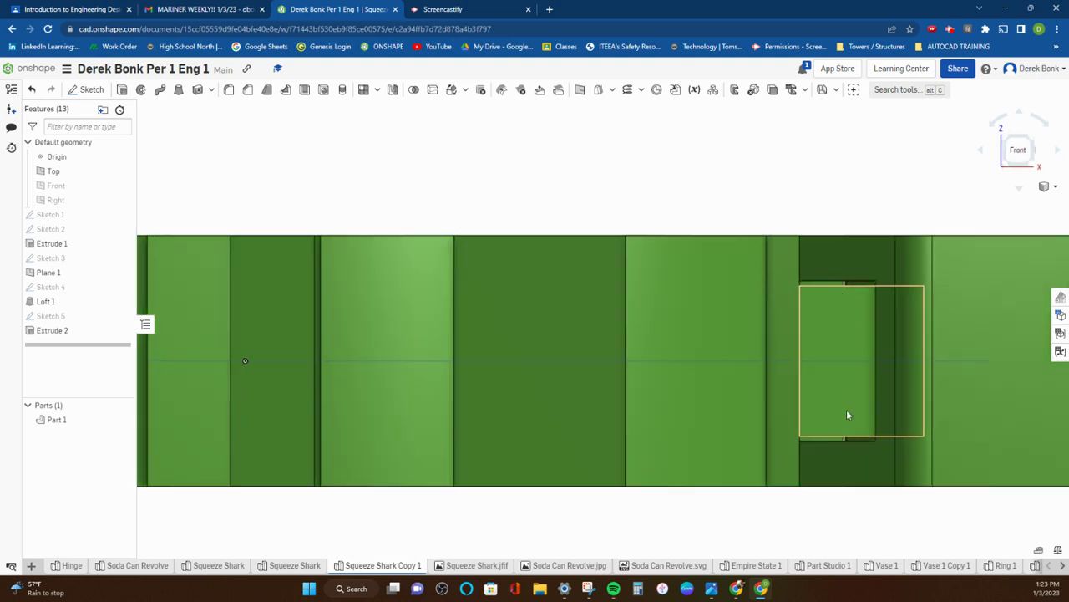
{"action": "scroll", "coordinate": [858, 437], "scroll_direction": "up", "scroll_amount": 3}
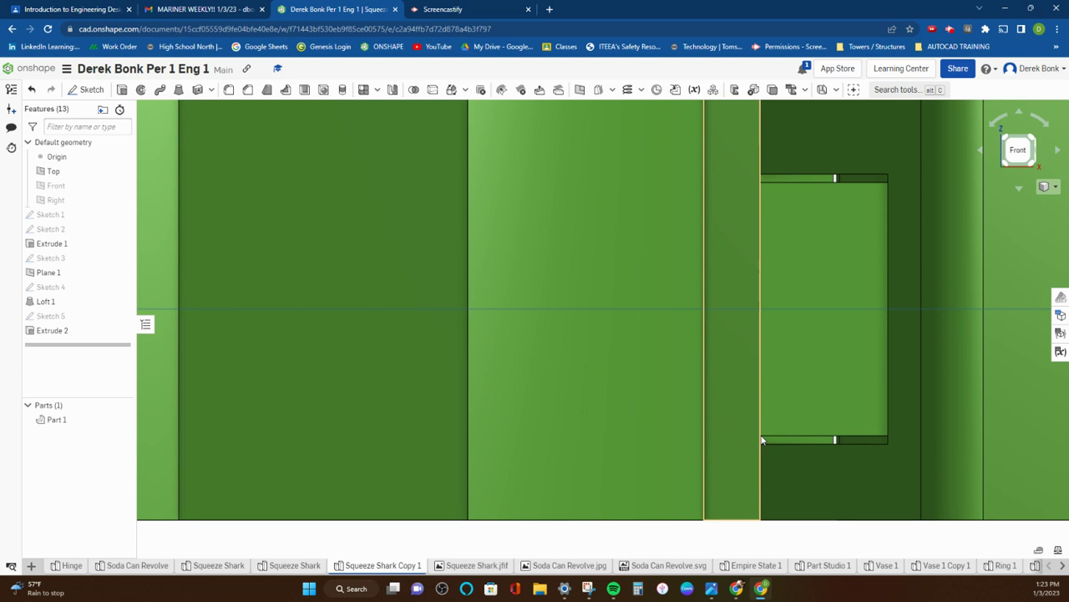
{"action": "scroll", "coordinate": [668, 384], "scroll_direction": "down", "scroll_amount": 4}
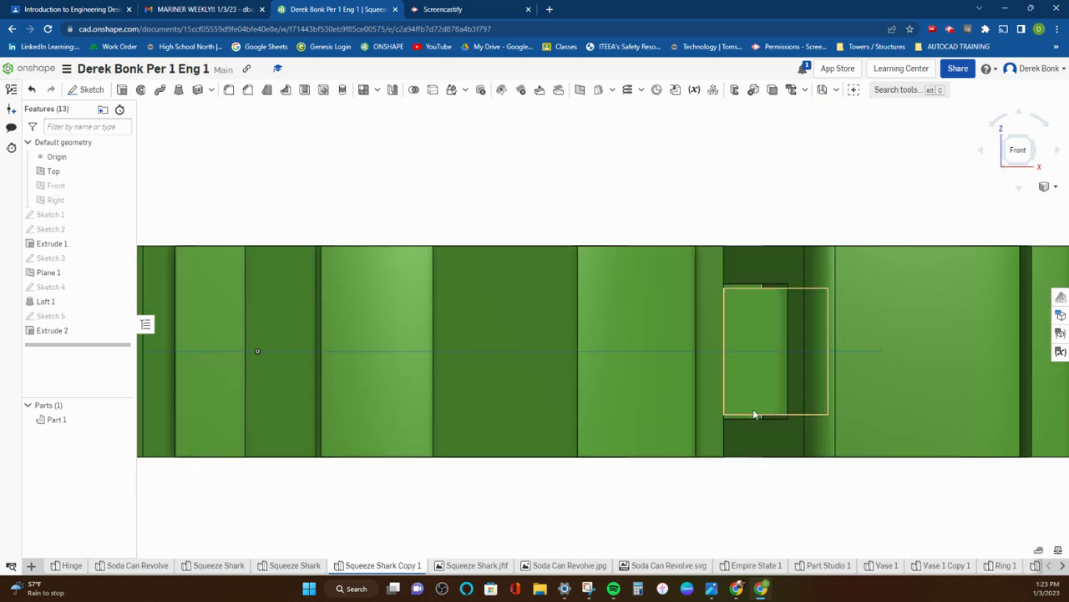
{"action": "right_click_drag", "start_coordinate": [710, 349], "coordinate": [718, 412]}
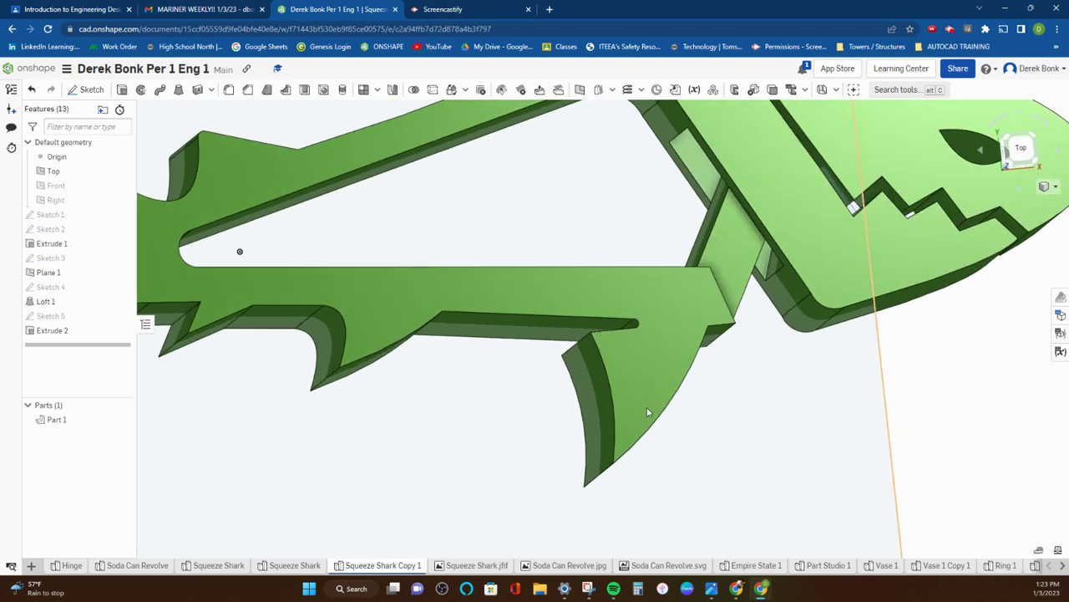
{"action": "scroll", "coordinate": [627, 388], "scroll_direction": "down", "scroll_amount": 4}
{"action": "mouse_move", "coordinate": [886, 277]}
{"action": "right_mouse_down"}
{"action": "mouse_move", "coordinate": [890, 288]}
{"action": "mouse_move", "coordinate": [929, 267]}
{"action": "mouse_move", "coordinate": [897, 275]}
{"action": "right_mouse_up"}
Open the Squeeze Shark studio beside the copy and start a sketch on the slanted inner face behind the head.
{"action": "left_click", "coordinate": [303, 568]}
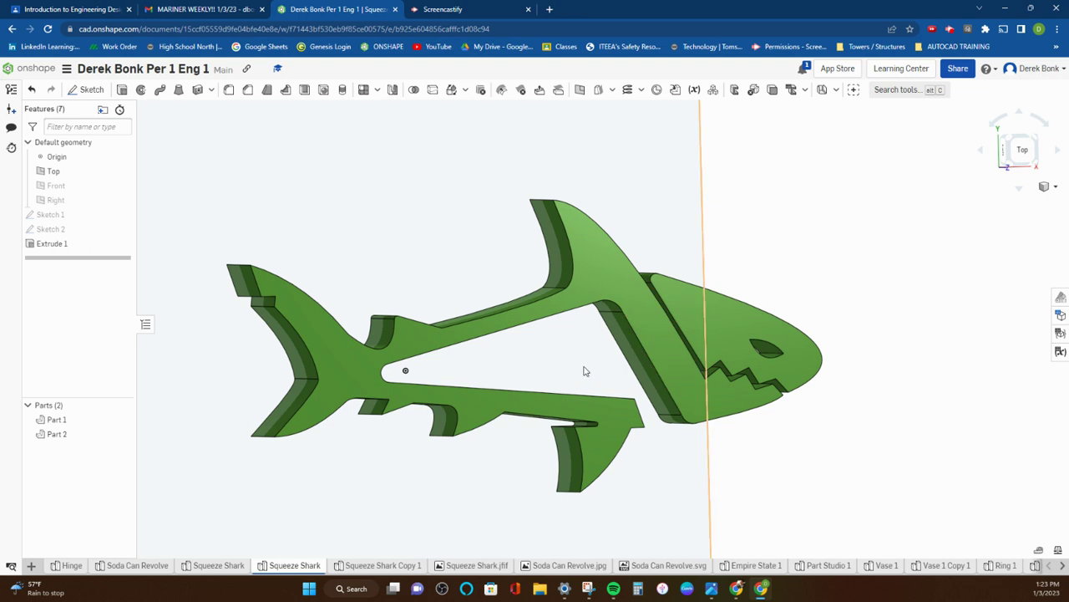
{"action": "left_click", "coordinate": [87, 90]}
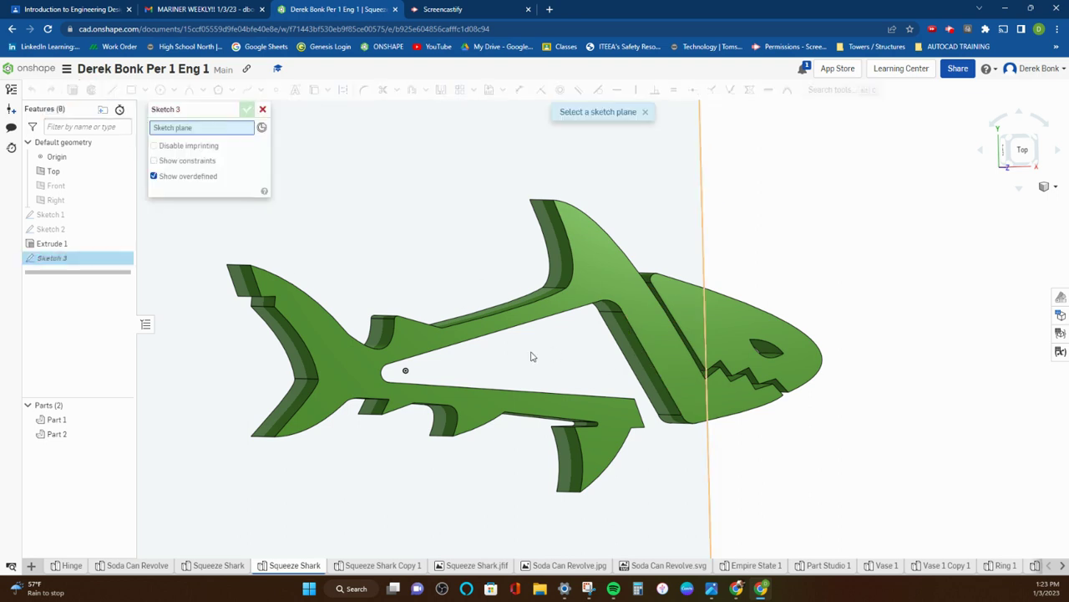
{"action": "scroll", "coordinate": [638, 353], "scroll_direction": "up", "scroll_amount": 4}
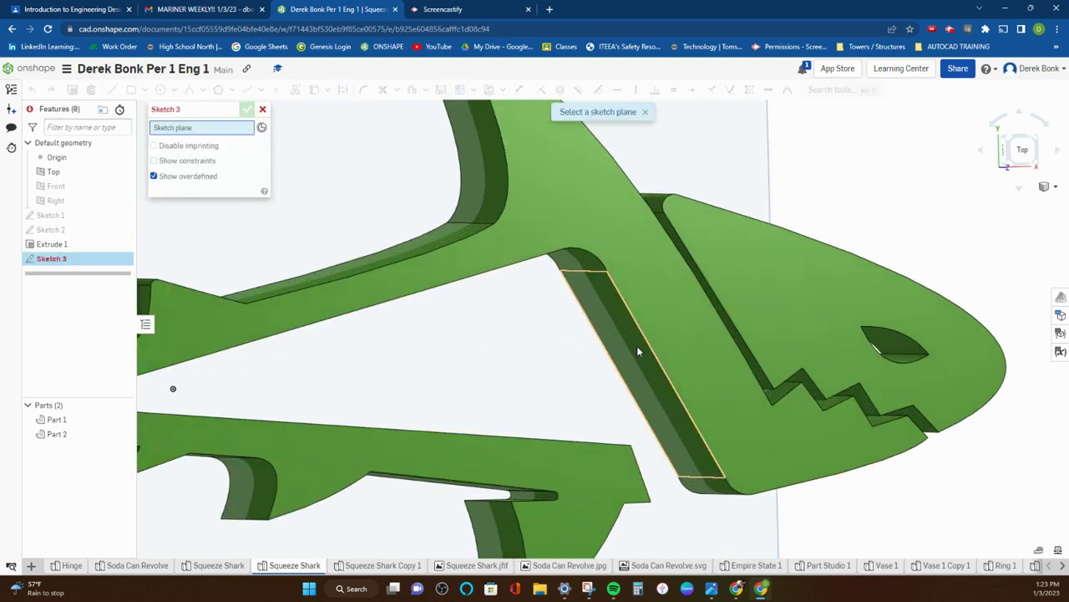
{"action": "left_click", "coordinate": [638, 351]}
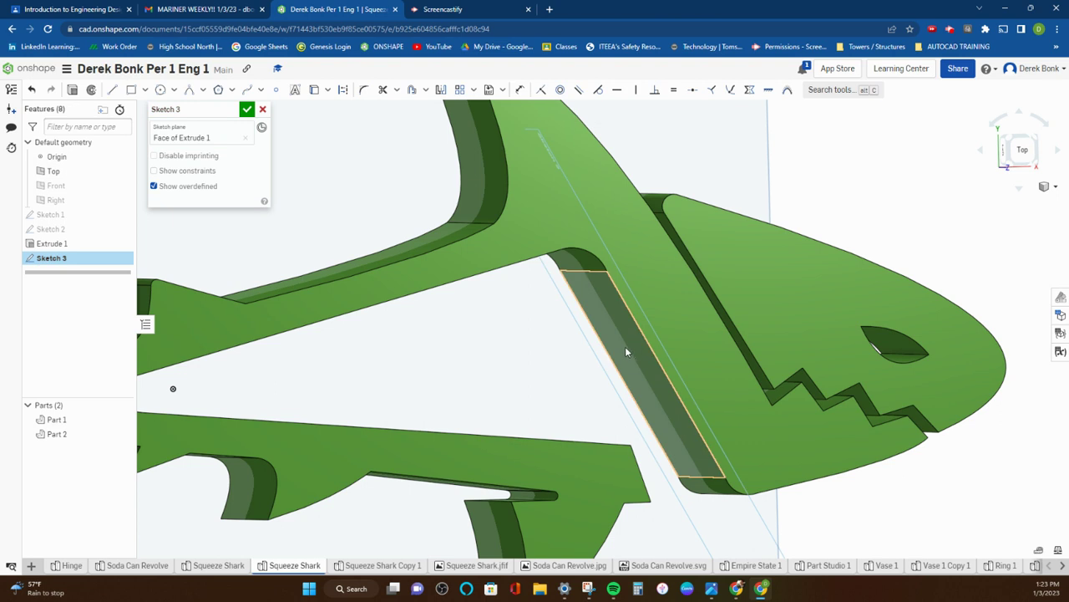
Sketch a center point rectangle in the middle of the face, 15 mm along the slant and 16 mm across, and finish the sketch.
{"action": "left_click", "coordinate": [145, 89]}
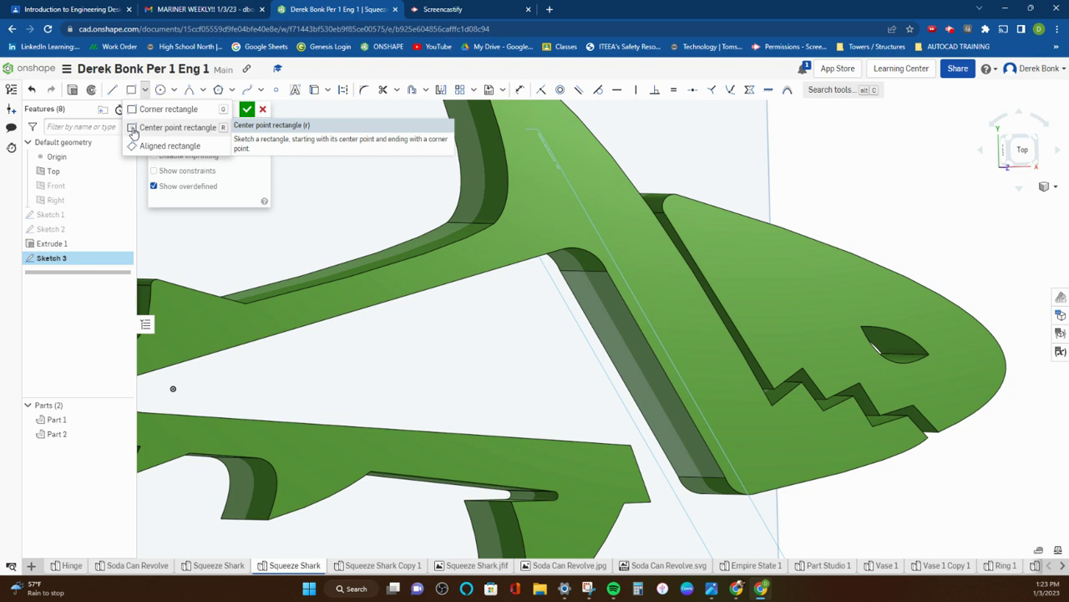
{"action": "left_click", "coordinate": [134, 127]}
{"action": "right_click_drag", "start_coordinate": [502, 318], "coordinate": [544, 327]}
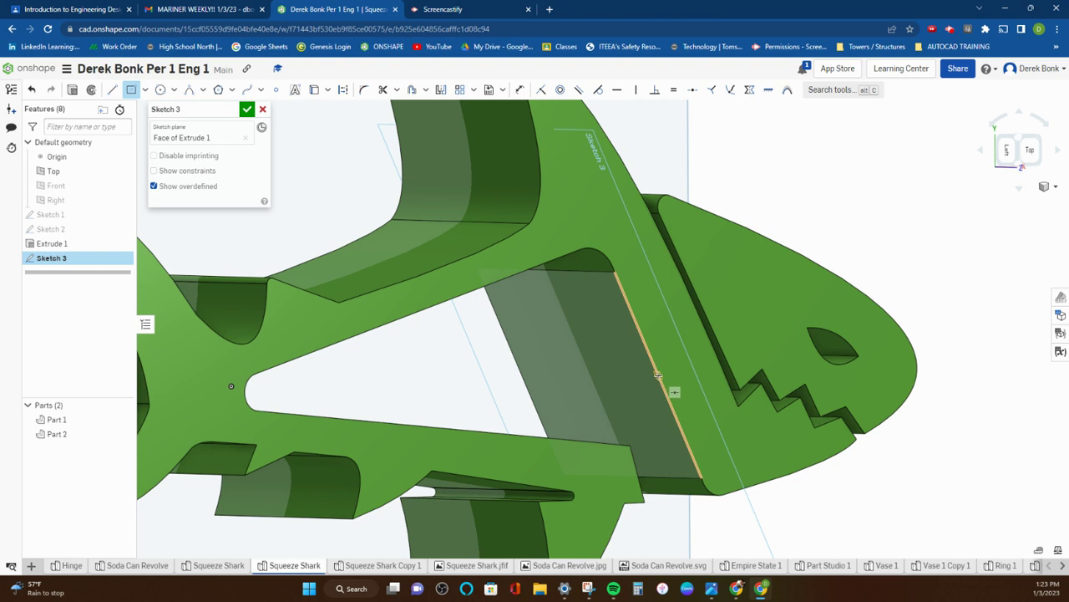
{"action": "left_click", "coordinate": [592, 376]}
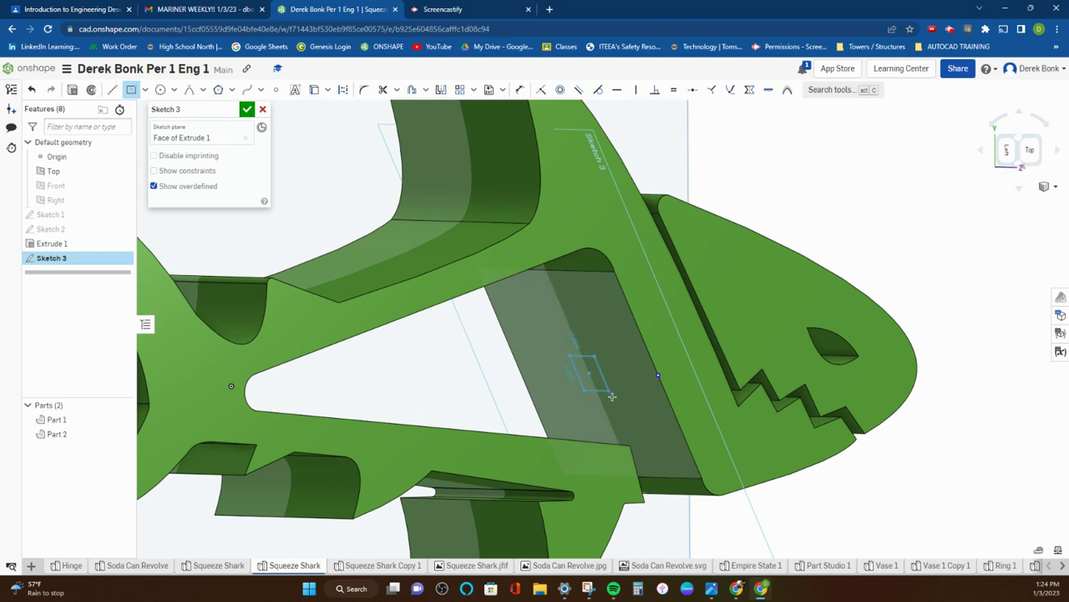
{"action": "left_click", "coordinate": [651, 432]}
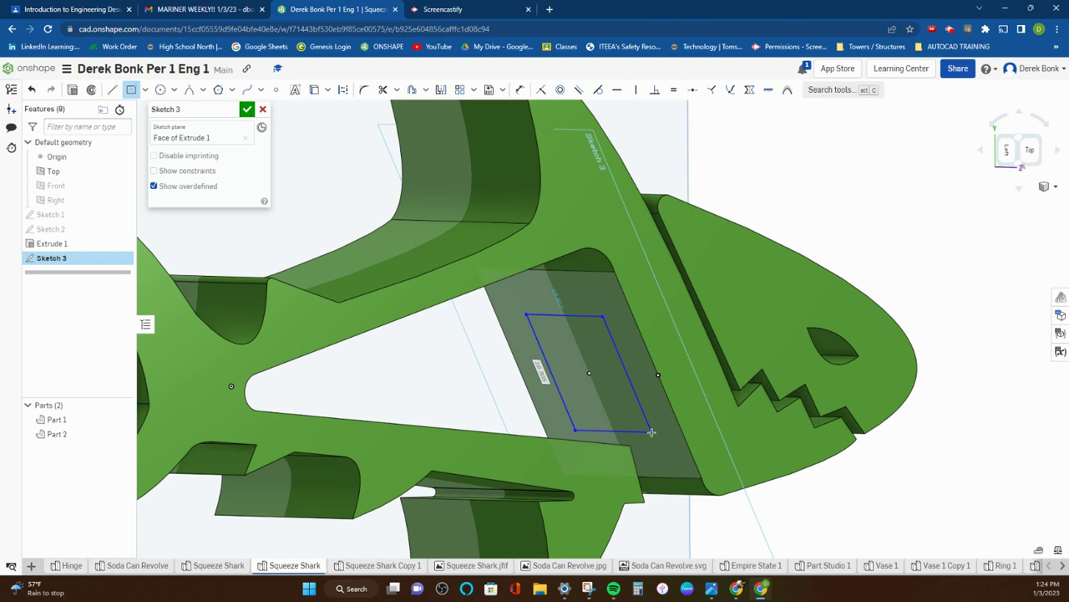
{"action": "key", "text": "Tab"}
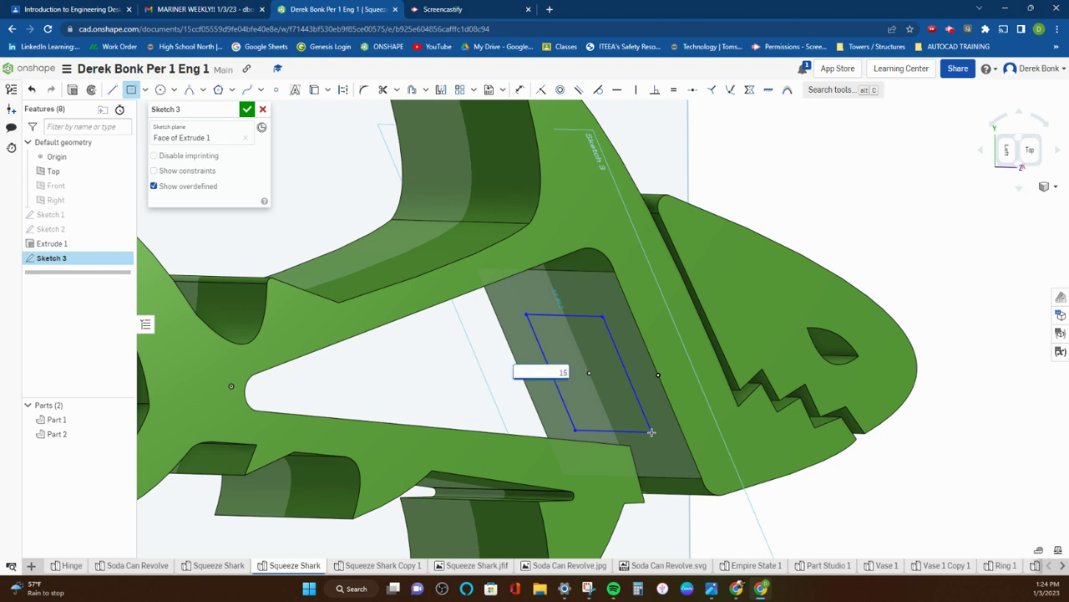
{"action": "type", "text": "15"}
{"action": "key", "text": "Return"}
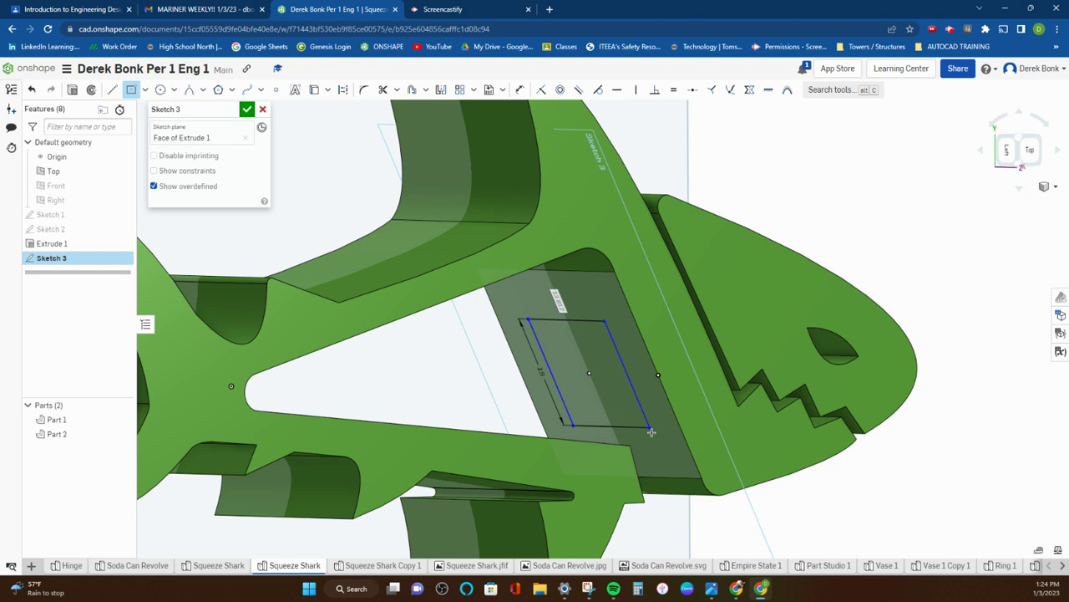
{"action": "type", "text": "16"}
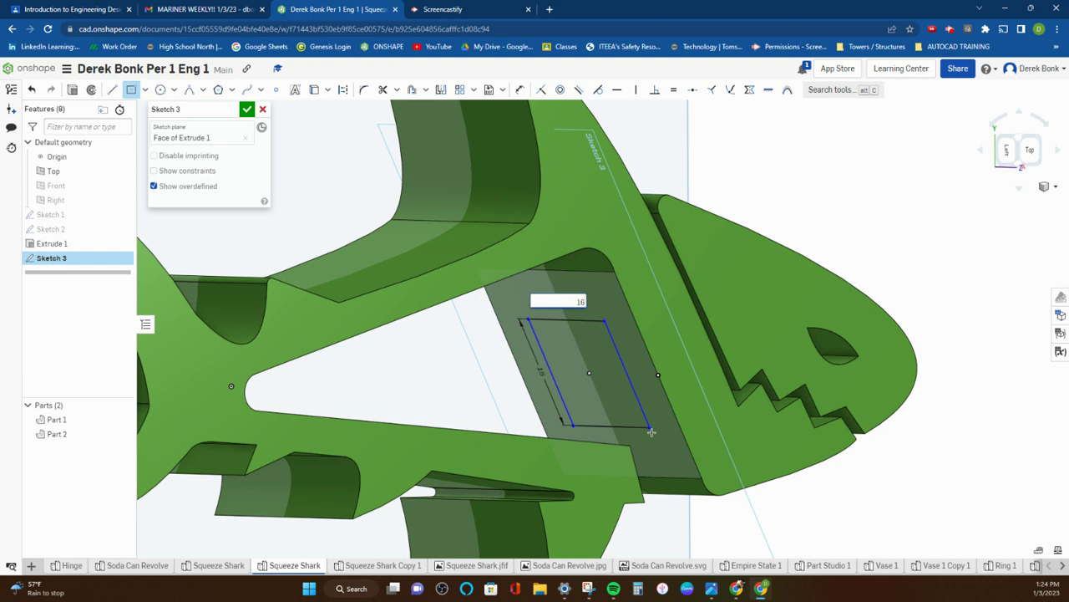
{"action": "key", "text": "Return"}
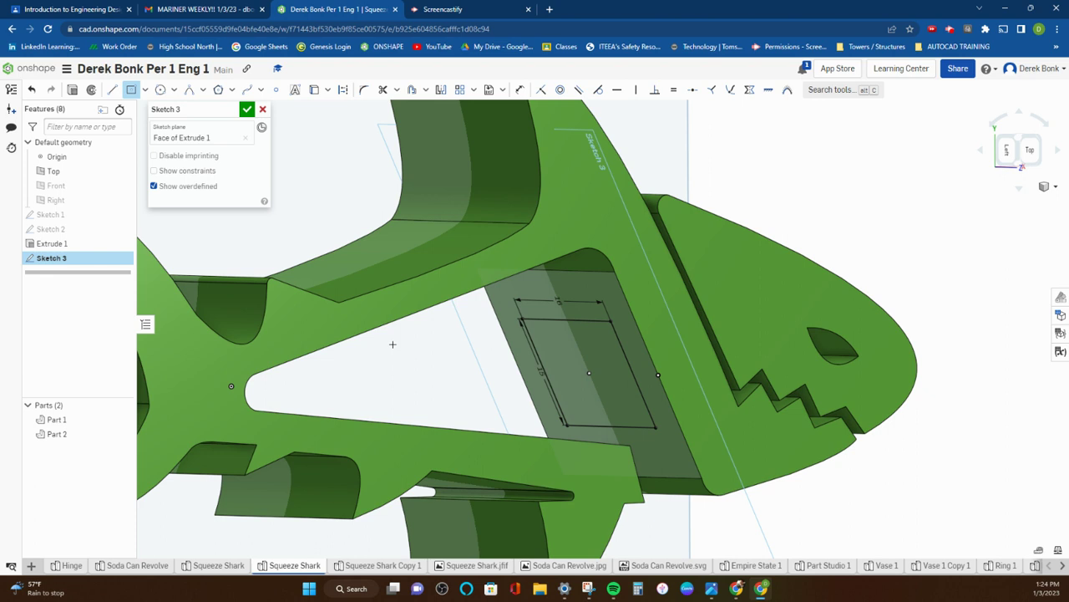
{"action": "left_click", "coordinate": [248, 108]}
Hide Part 1, the shark's upper head, to expose the outer side of the slanted bar.
{"action": "right_click_drag", "start_coordinate": [535, 405], "coordinate": [499, 407]}
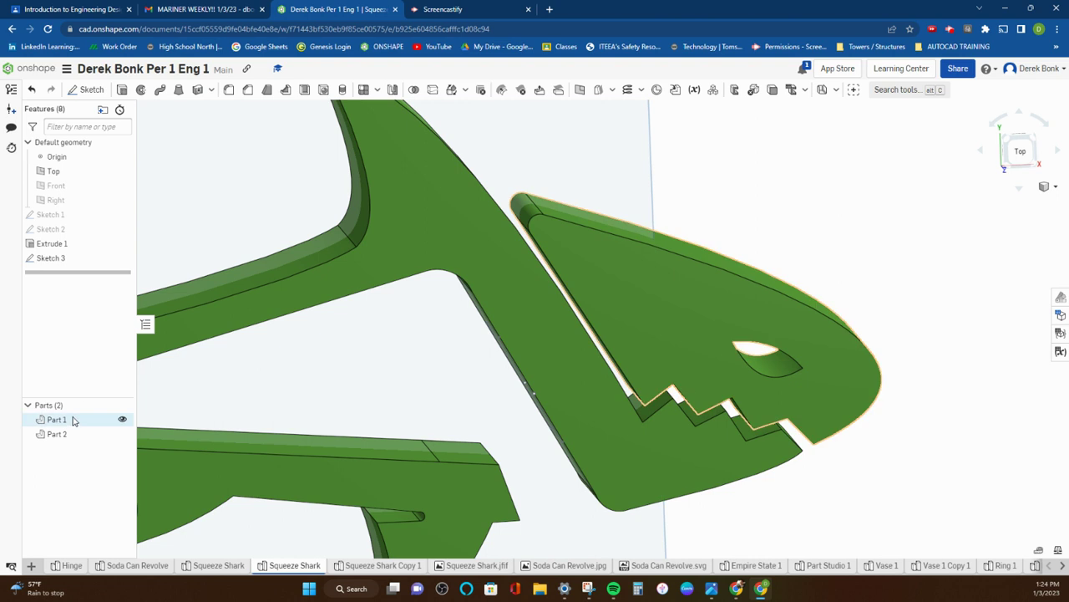
{"action": "left_click", "coordinate": [604, 286]}
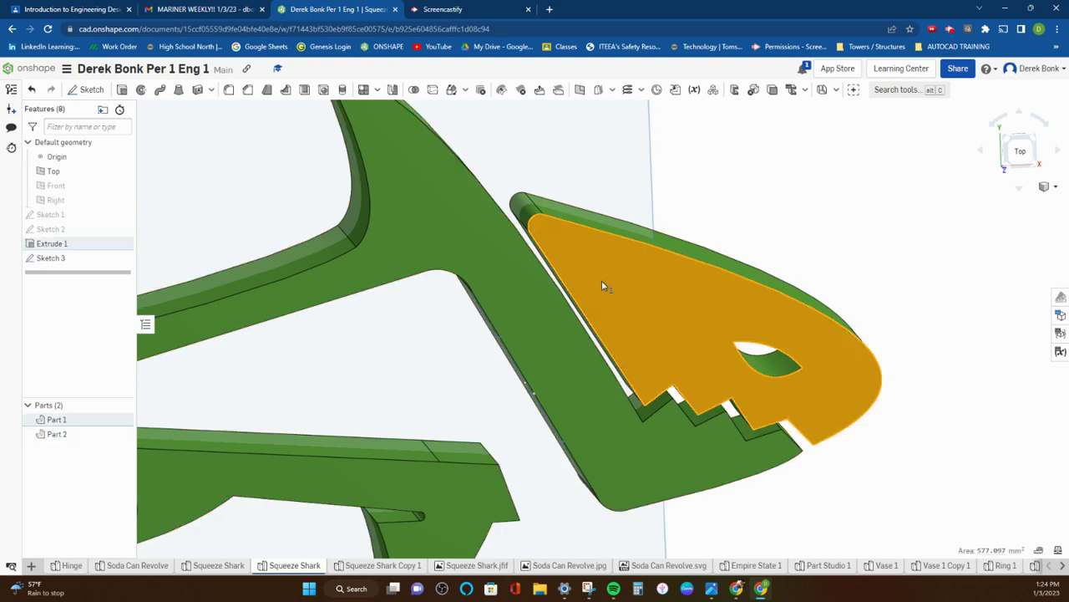
{"action": "right_click", "coordinate": [57, 421]}
{"action": "left_click", "coordinate": [57, 421]}
{"action": "left_click", "coordinate": [122, 421]}
{"action": "right_click_drag", "start_coordinate": [364, 408], "coordinate": [385, 402]}
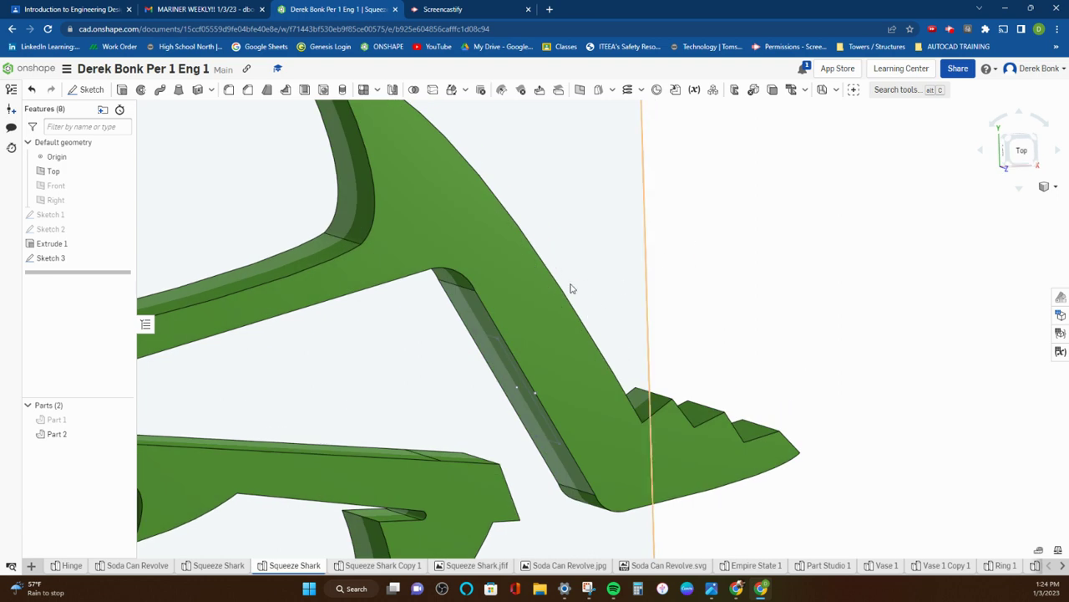
Create a plane offset 10.2 mm from the Sketch 3 face, through the slanted bar to its outer side facing the head.
{"action": "left_click", "coordinate": [579, 91]}
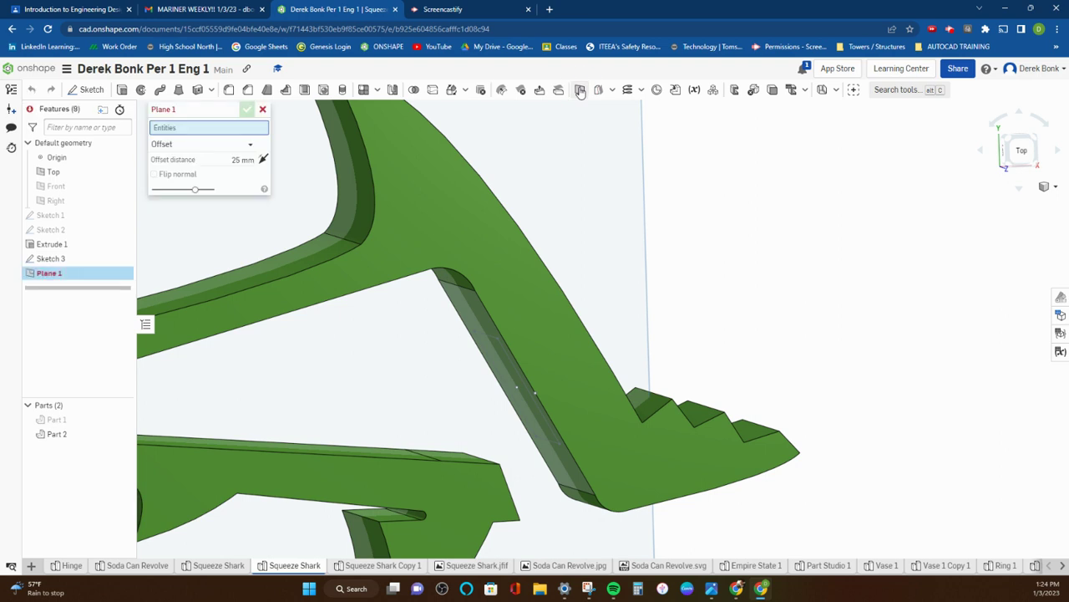
{"action": "left_click", "coordinate": [482, 322]}
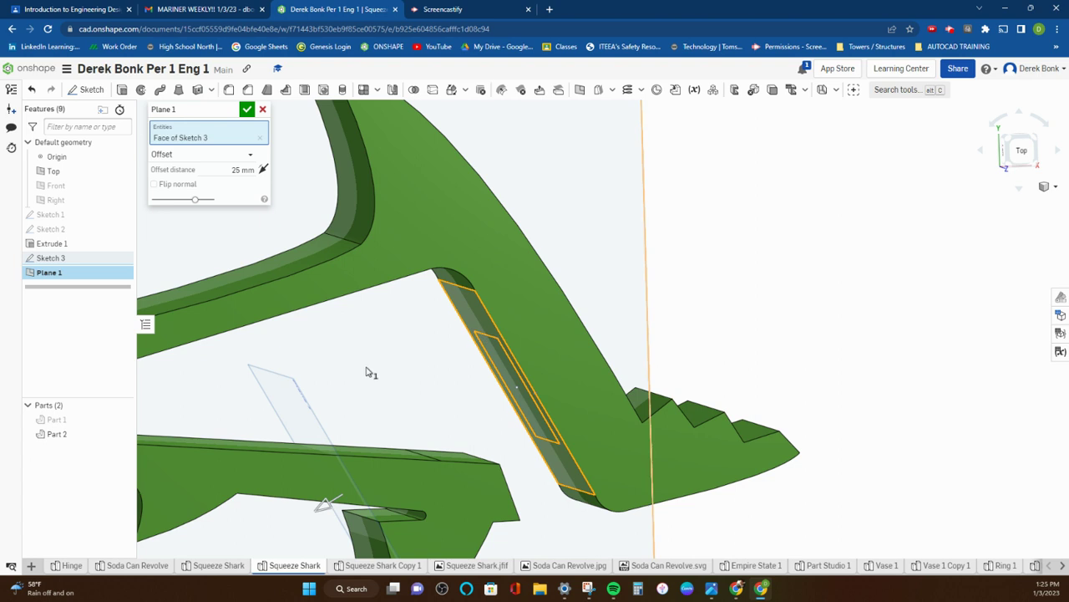
{"action": "left_click_drag", "start_coordinate": [358, 493], "coordinate": [596, 394]}
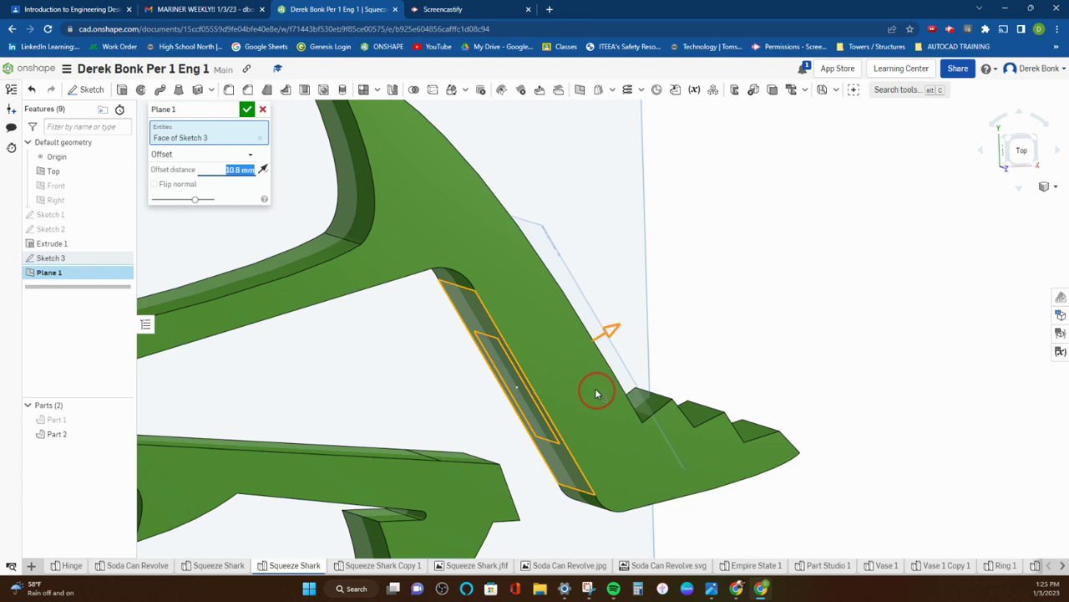
{"action": "right_click_drag", "start_coordinate": [747, 313], "coordinate": [700, 325]}
{"action": "left_click_drag", "start_coordinate": [625, 327], "coordinate": [624, 333]}
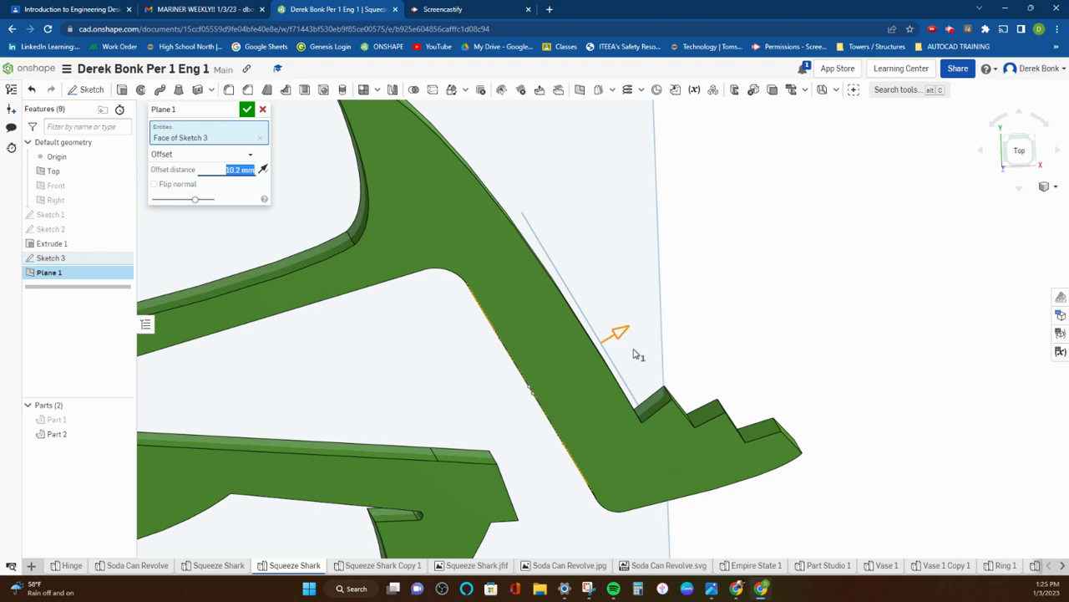
{"action": "scroll", "coordinate": [626, 348], "scroll_direction": "up", "scroll_amount": 1}
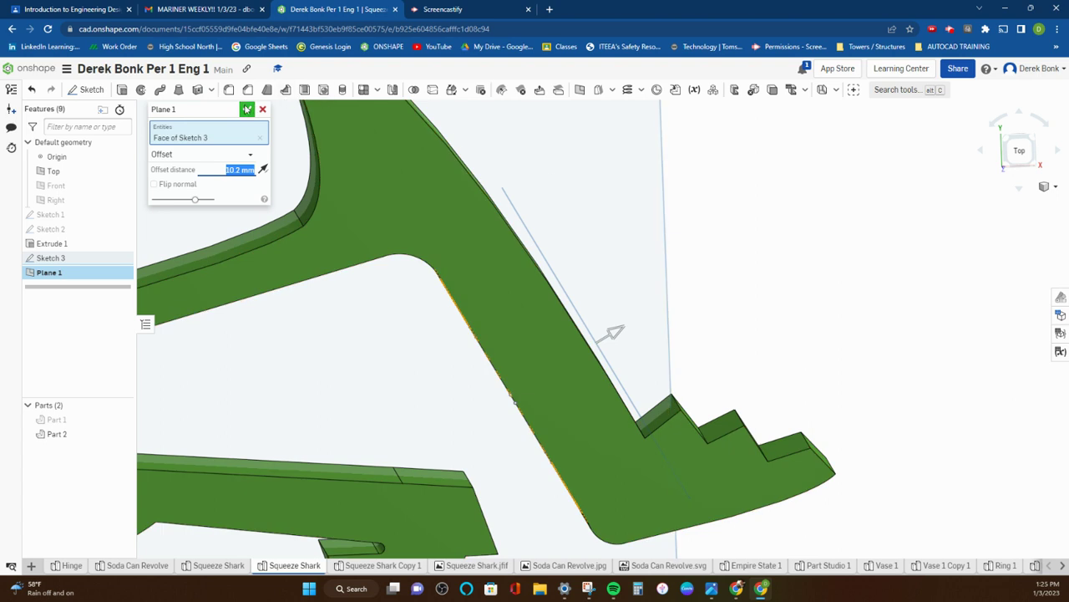
{"action": "key", "text": "Return"}
{"action": "right_click_drag", "start_coordinate": [628, 244], "coordinate": [561, 268]}
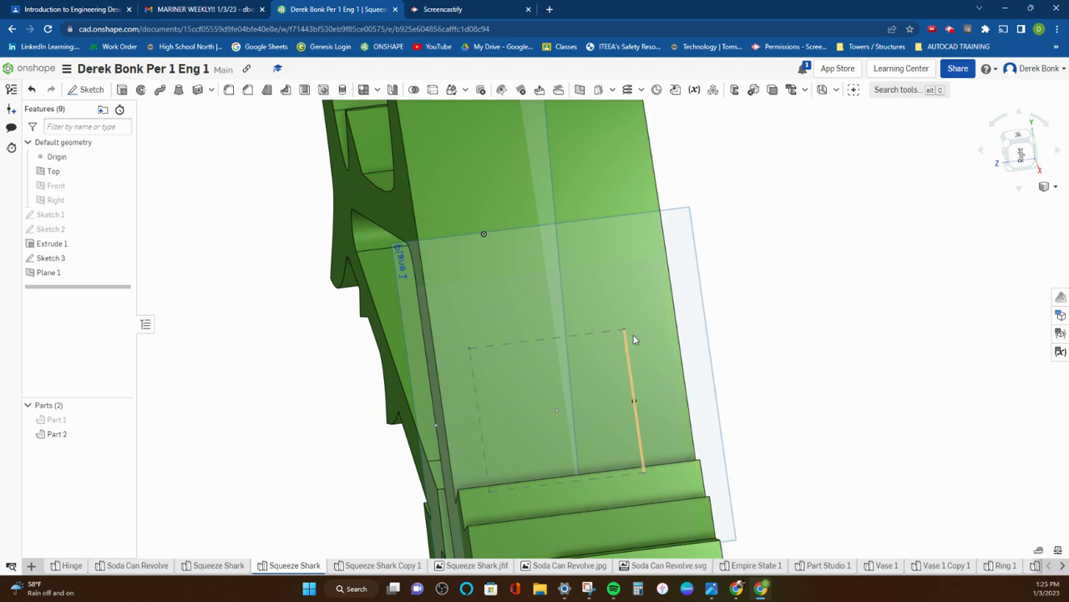
Start a sketch on Plane 1, the offset plane on the outer side of the slanted bar.
{"action": "left_click", "coordinate": [1020, 156]}
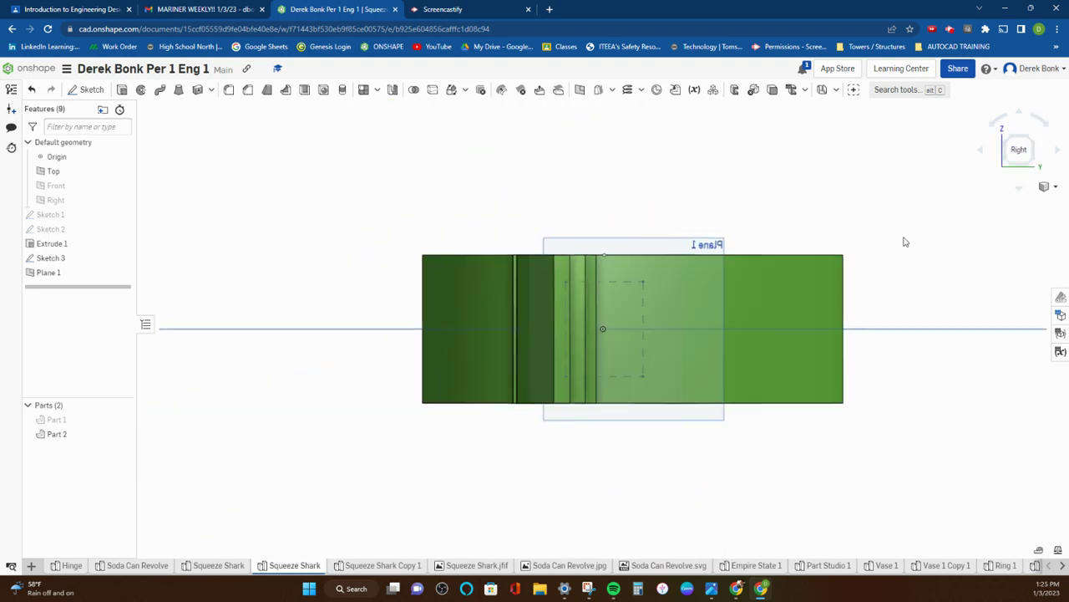
{"action": "left_click", "coordinate": [994, 125]}
{"action": "left_click", "coordinate": [995, 124]}
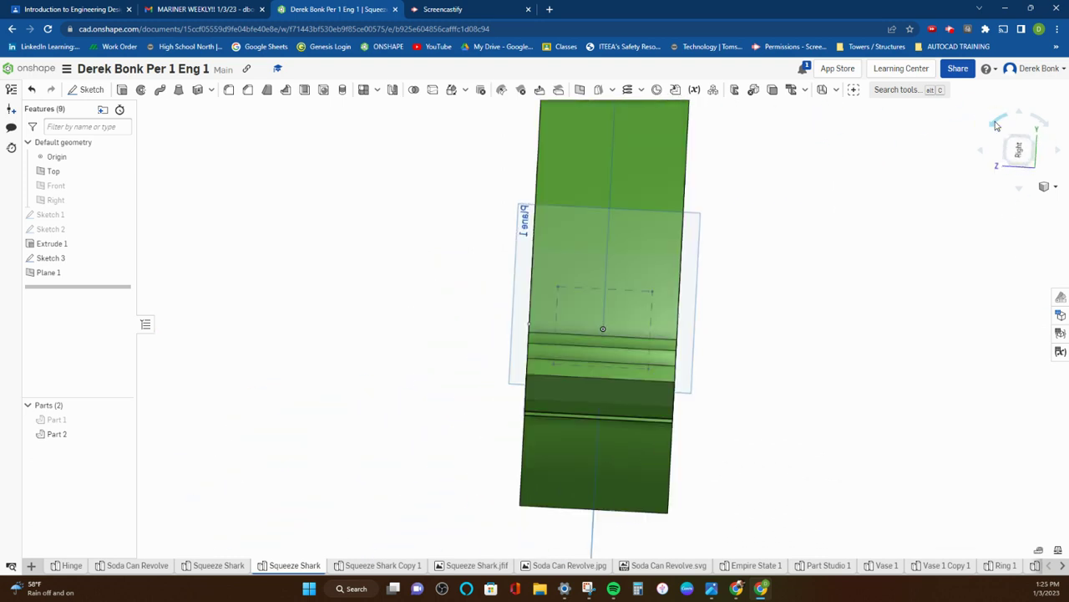
{"action": "right_click_drag", "start_coordinate": [783, 298], "coordinate": [589, 296]}
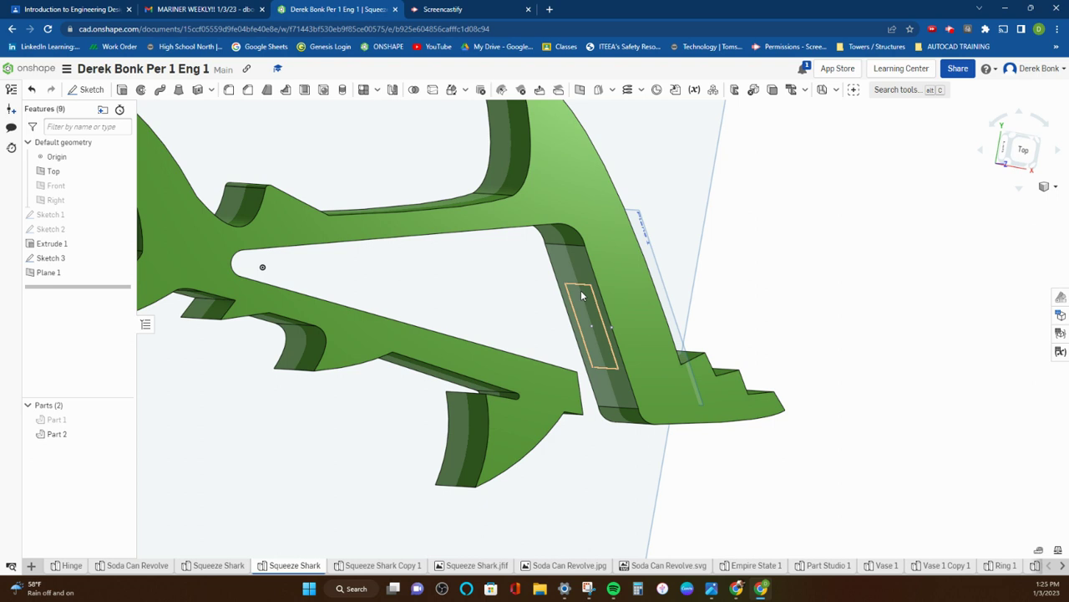
{"action": "left_click", "coordinate": [583, 295]}
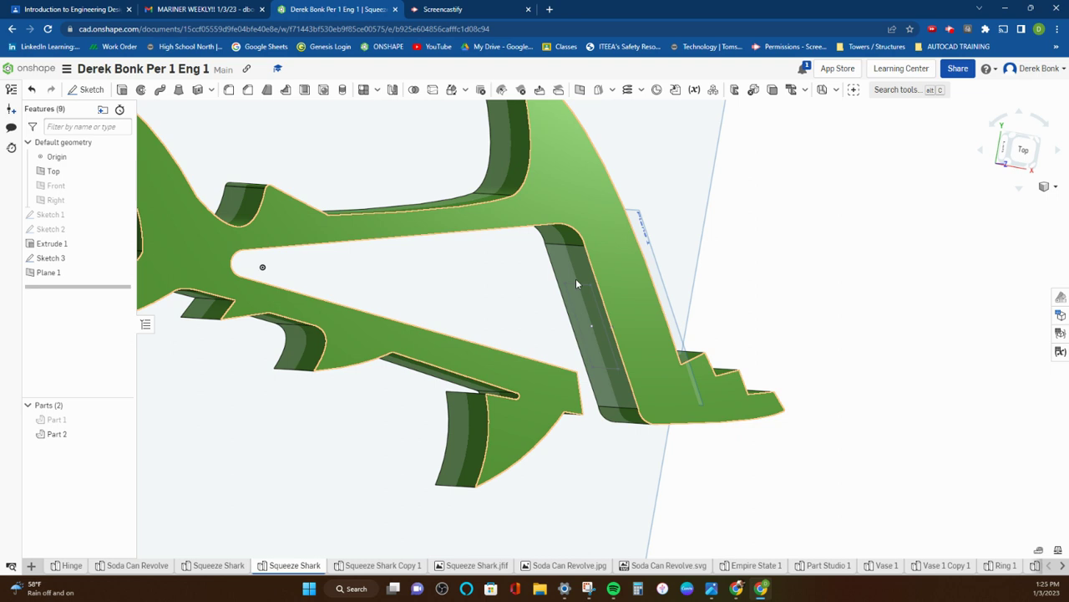
{"action": "right_click_drag", "start_coordinate": [702, 259], "coordinate": [655, 261]}
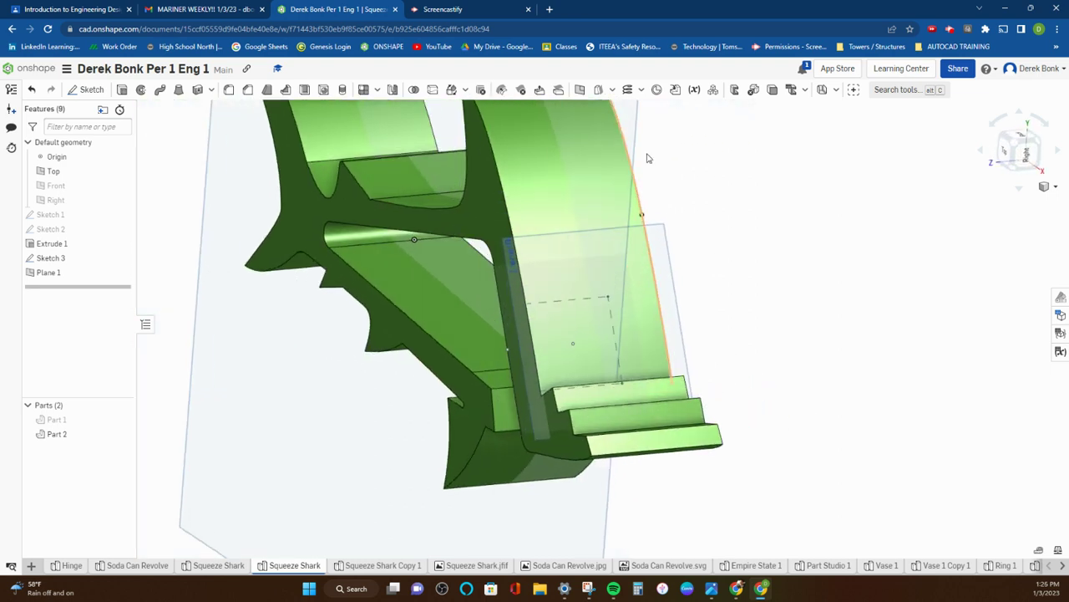
{"action": "left_click", "coordinate": [90, 89]}
{"action": "left_click", "coordinate": [665, 266]}
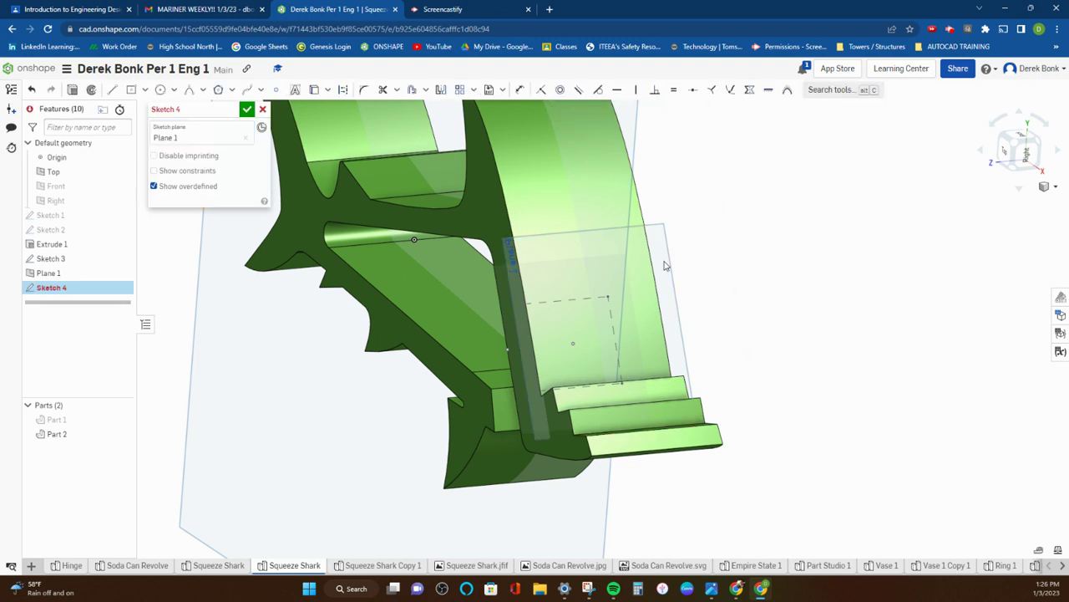
Project the Sketch 3 rectangle onto the Plane 1 sketch as construction geometry.
{"action": "left_click", "coordinate": [314, 90]}
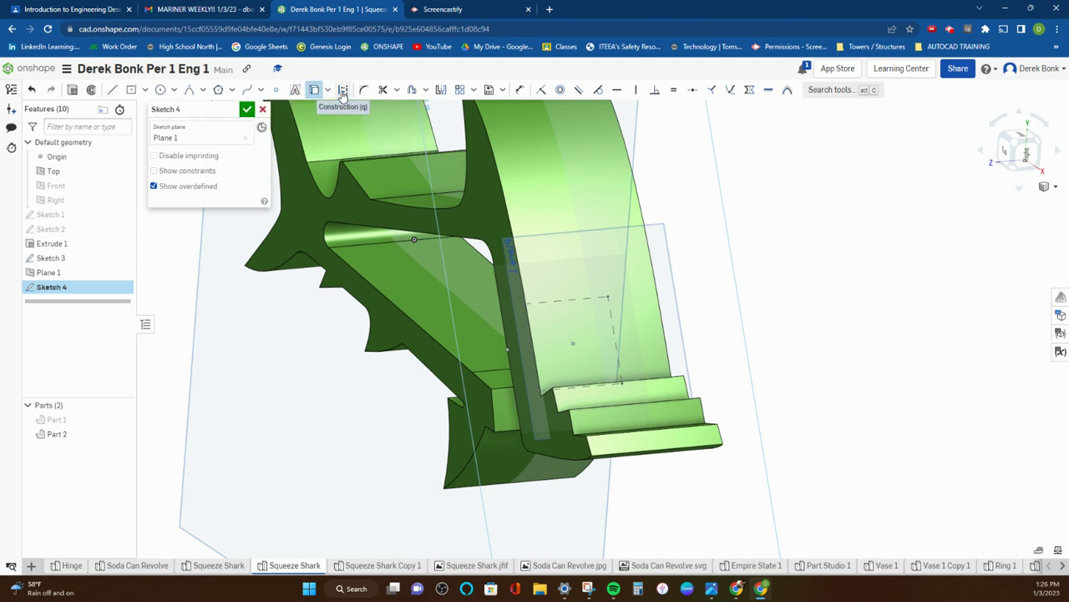
{"action": "left_click", "coordinate": [343, 90]}
{"action": "left_click", "coordinate": [431, 313]}
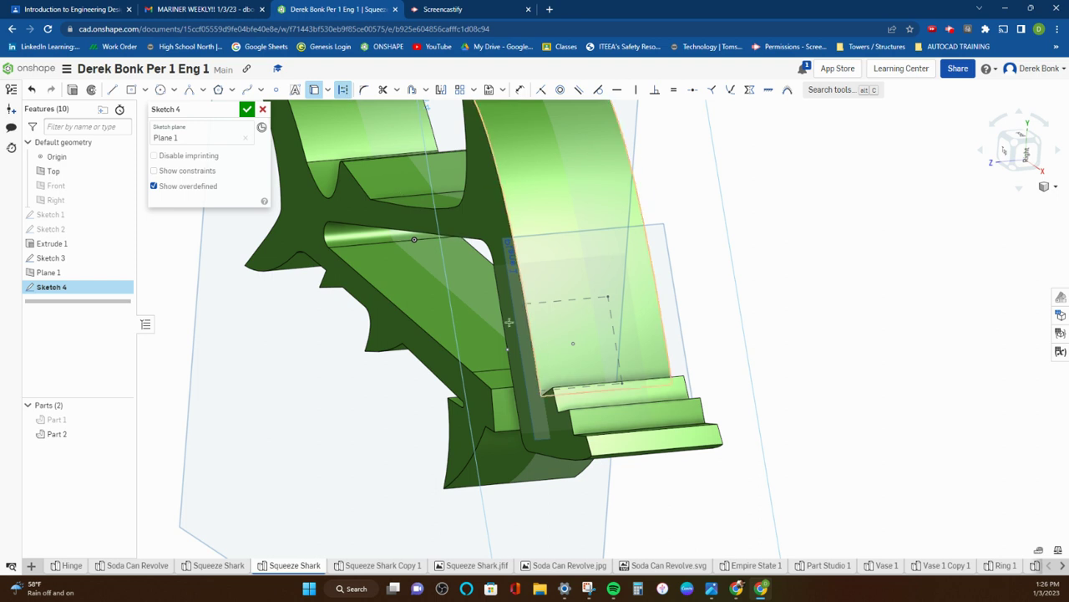
{"action": "right_click_drag", "start_coordinate": [155, 377], "coordinate": [241, 382]}
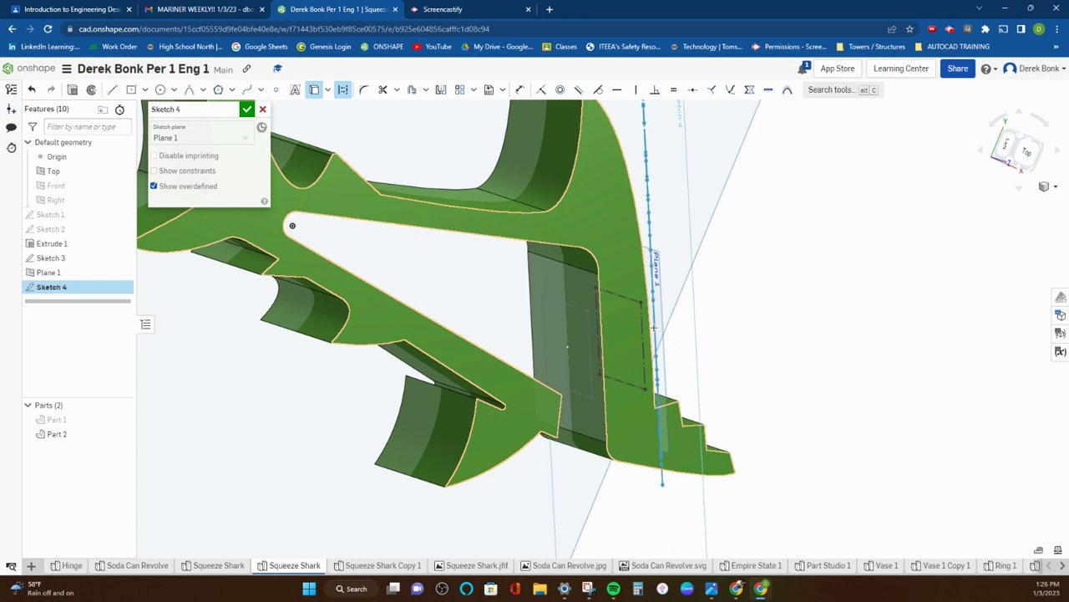
{"action": "right_click_drag", "start_coordinate": [788, 351], "coordinate": [674, 341]}
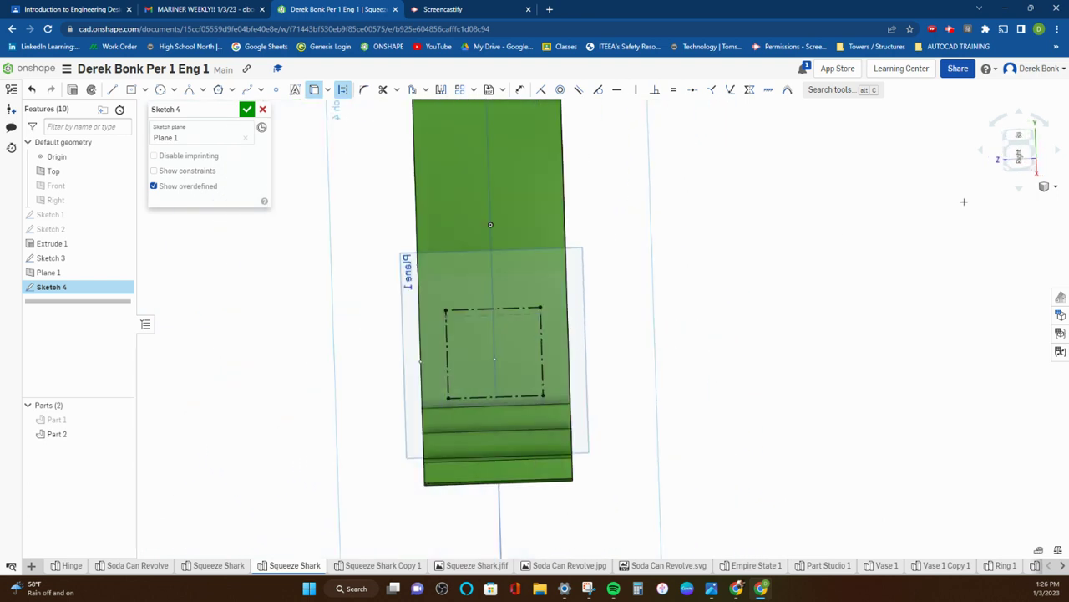
{"action": "left_click", "coordinate": [130, 92]}
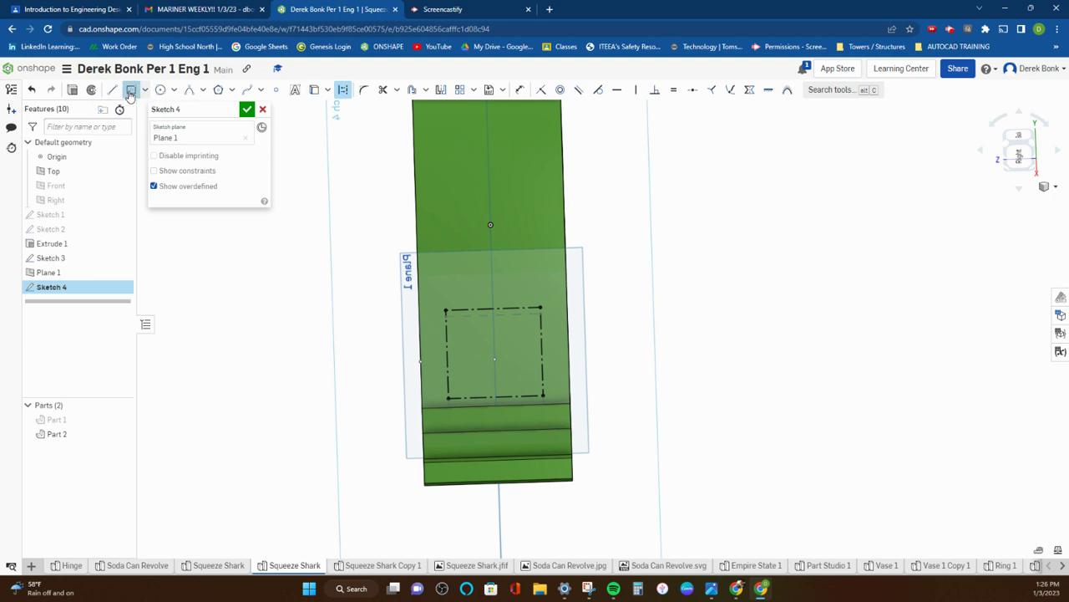
{"action": "left_click", "coordinate": [345, 90]}
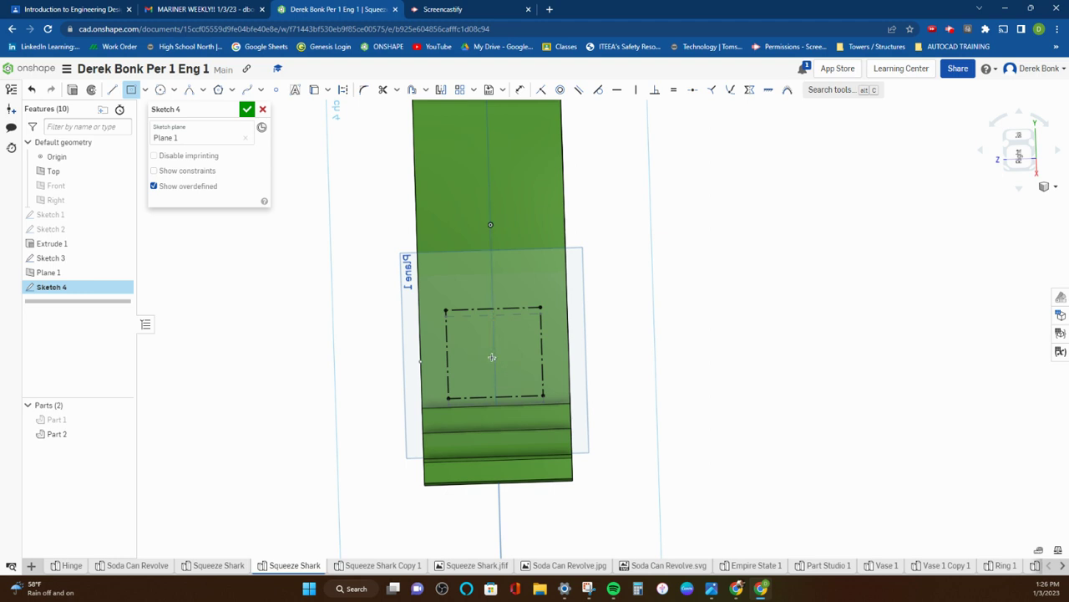
{"action": "left_click", "coordinate": [447, 354]}
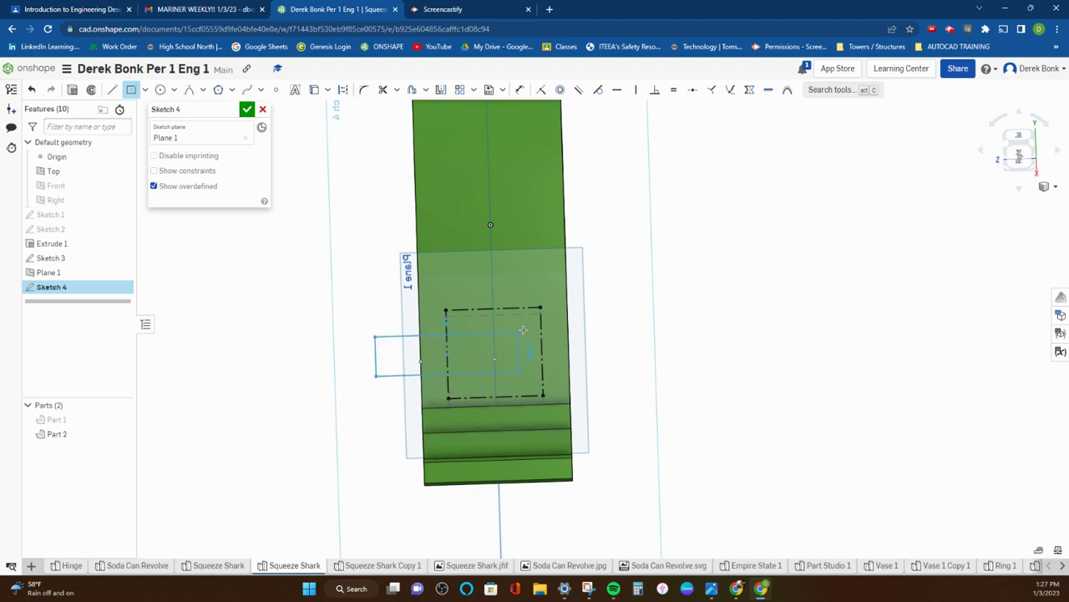
{"action": "right_click", "coordinate": [481, 329]}
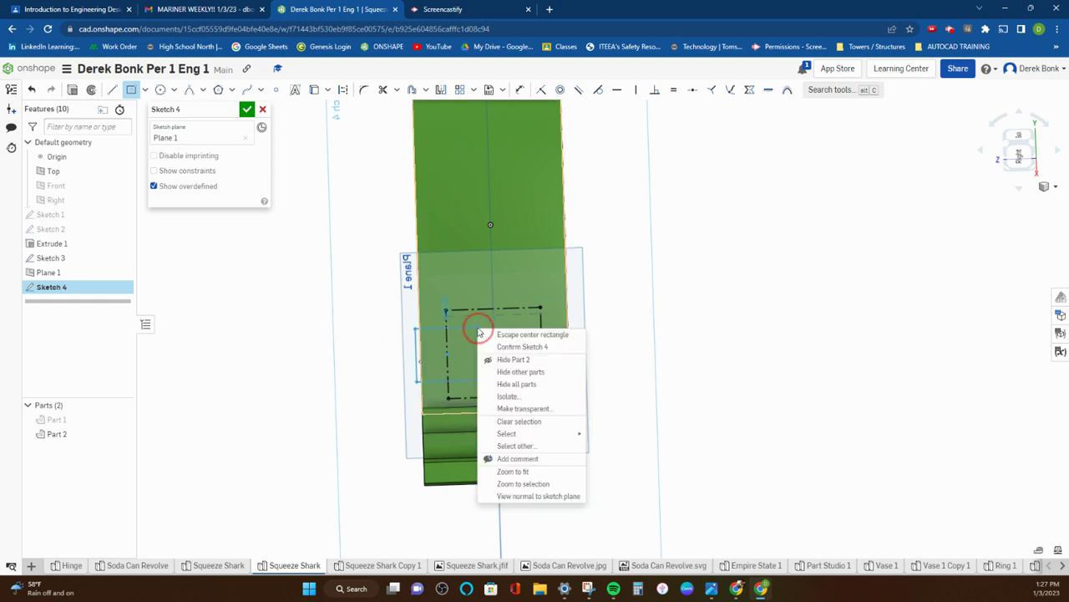
{"action": "left_click", "coordinate": [493, 334]}
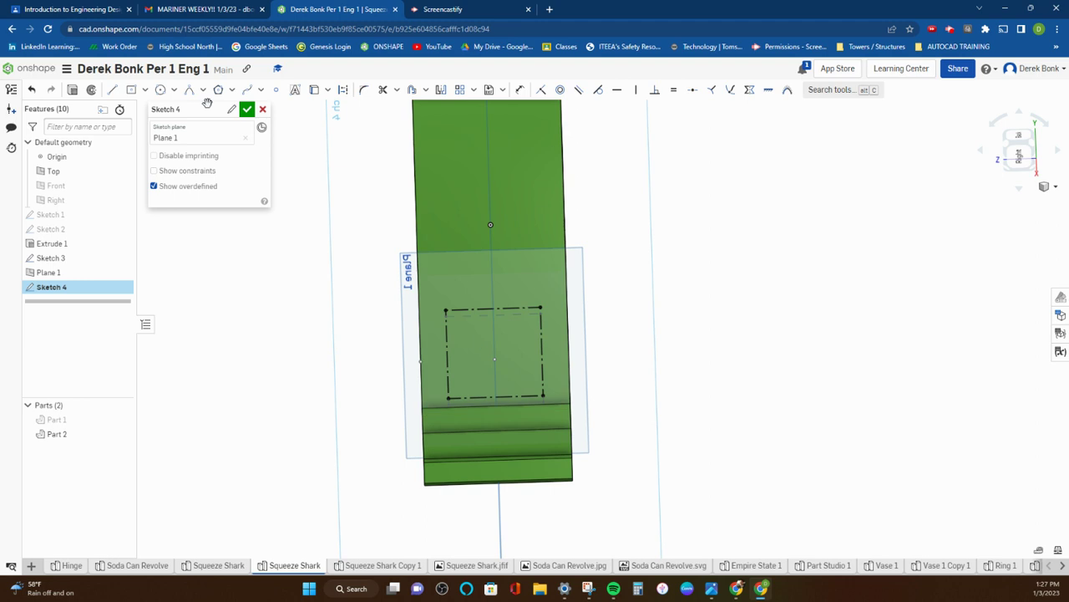
Draw a corner rectangle as wide as the construction rectangle, starting on its side edge and extending beyond its upper edge, and set its height to 15 mm.
{"action": "left_click", "coordinate": [146, 91]}
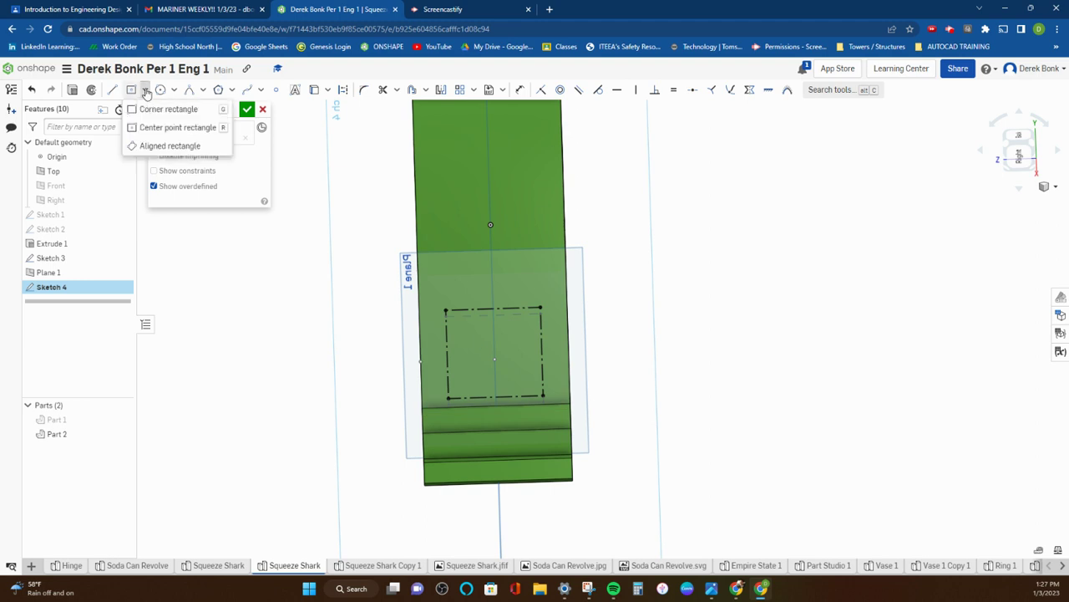
{"action": "left_click", "coordinate": [134, 110]}
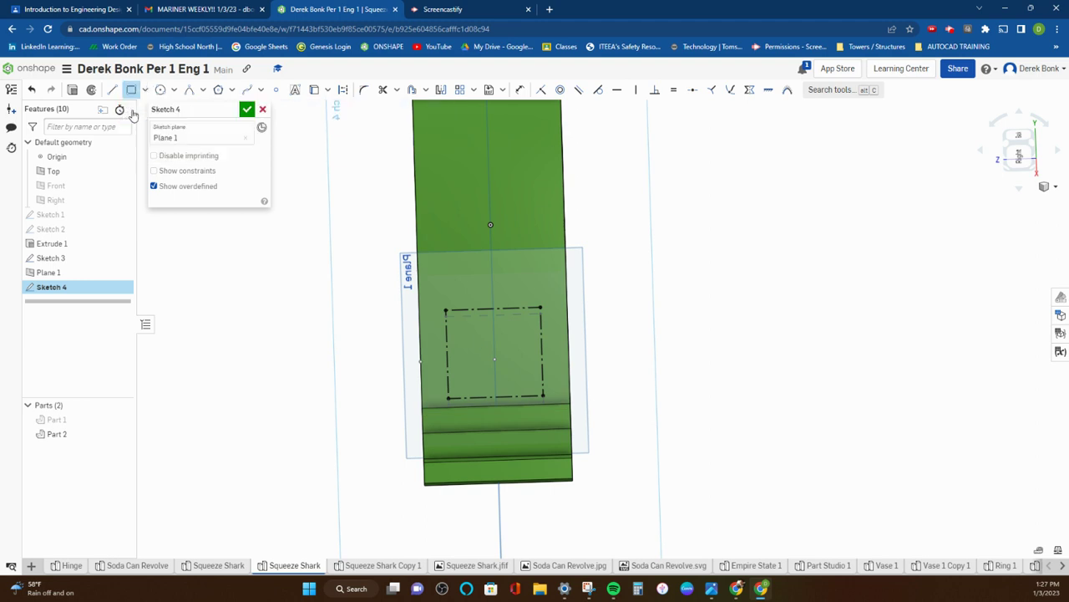
{"action": "left_click", "coordinate": [446, 341]}
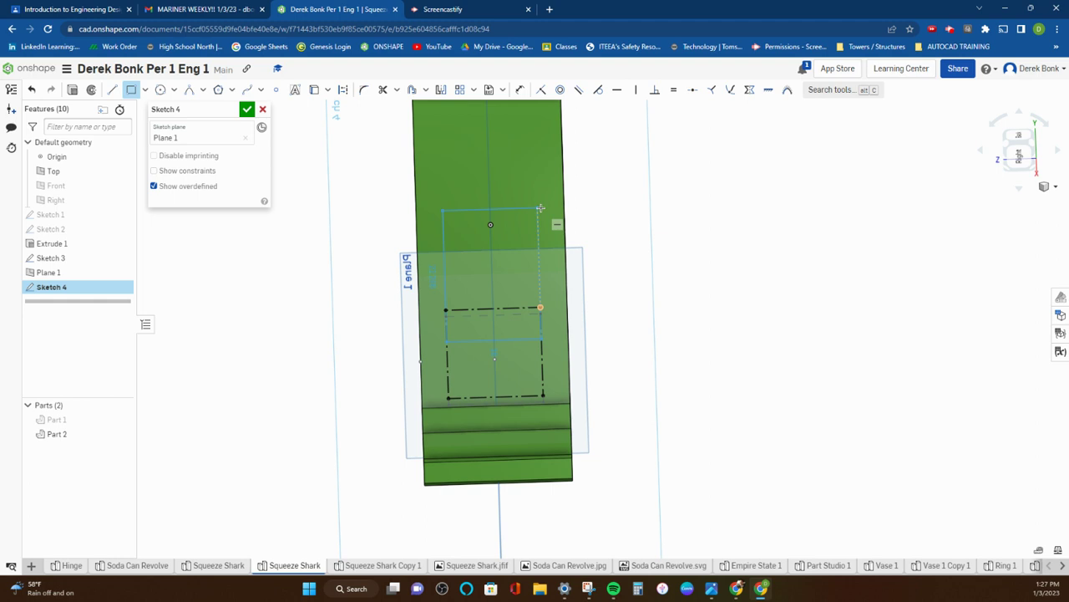
{"action": "left_click", "coordinate": [540, 208]}
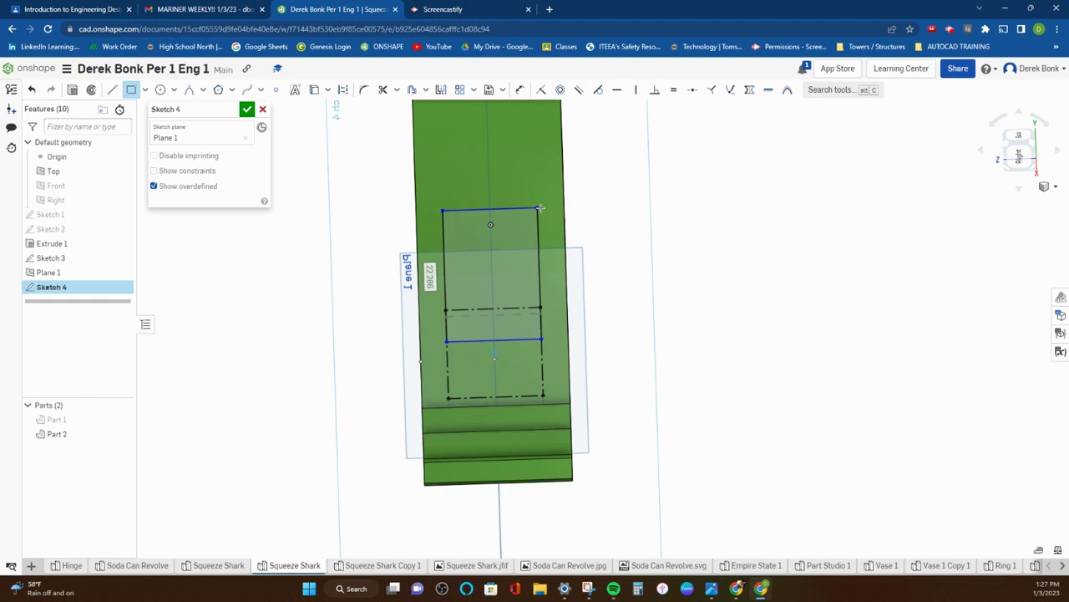
{"action": "type", "text": "1"}
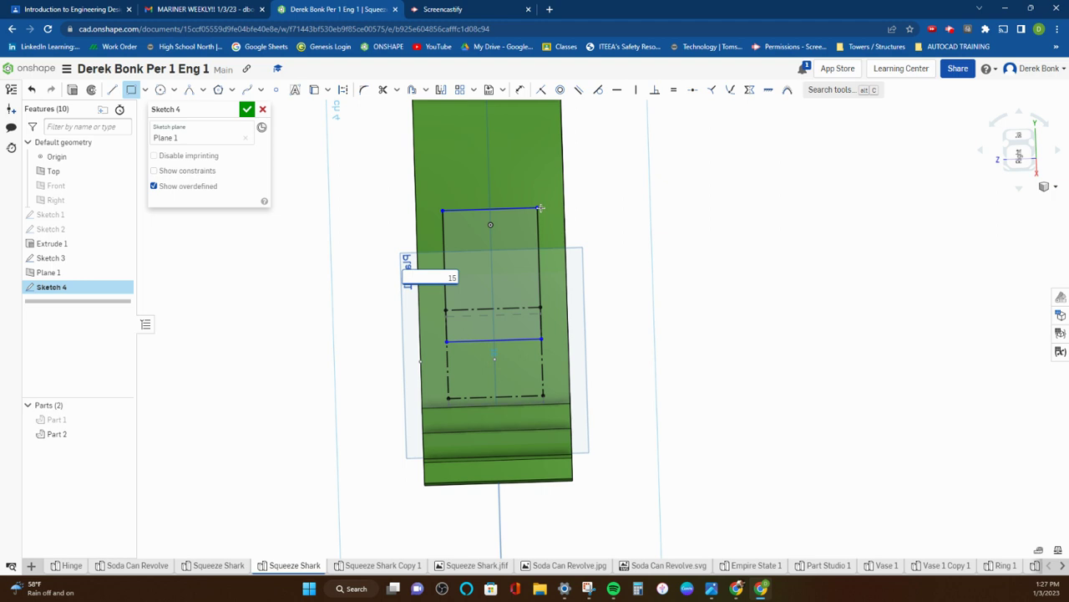
{"action": "type", "text": "5"}
{"action": "key", "text": "Return"}
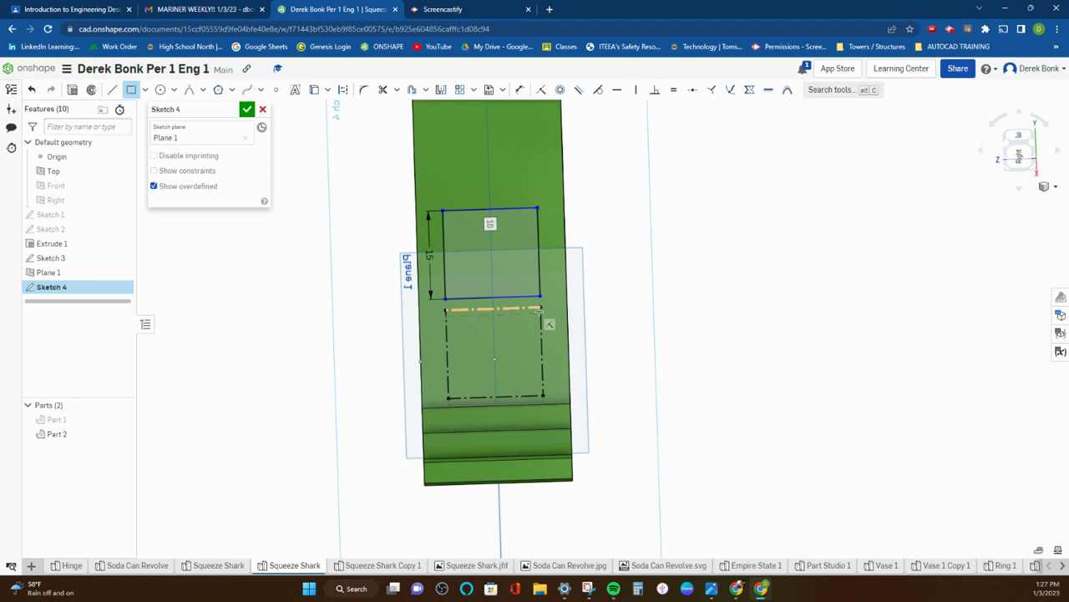
Leave the rectangle tool and move the 15 mm rectangle down until it overlaps about the upper half of the construction rectangle.
{"action": "mouse_move", "coordinate": [529, 339]}
{"action": "right_mouse_down"}
{"action": "mouse_move", "coordinate": [610, 343]}
{"action": "mouse_move", "coordinate": [615, 334]}
{"action": "mouse_move", "coordinate": [585, 332]}
{"action": "right_mouse_up"}
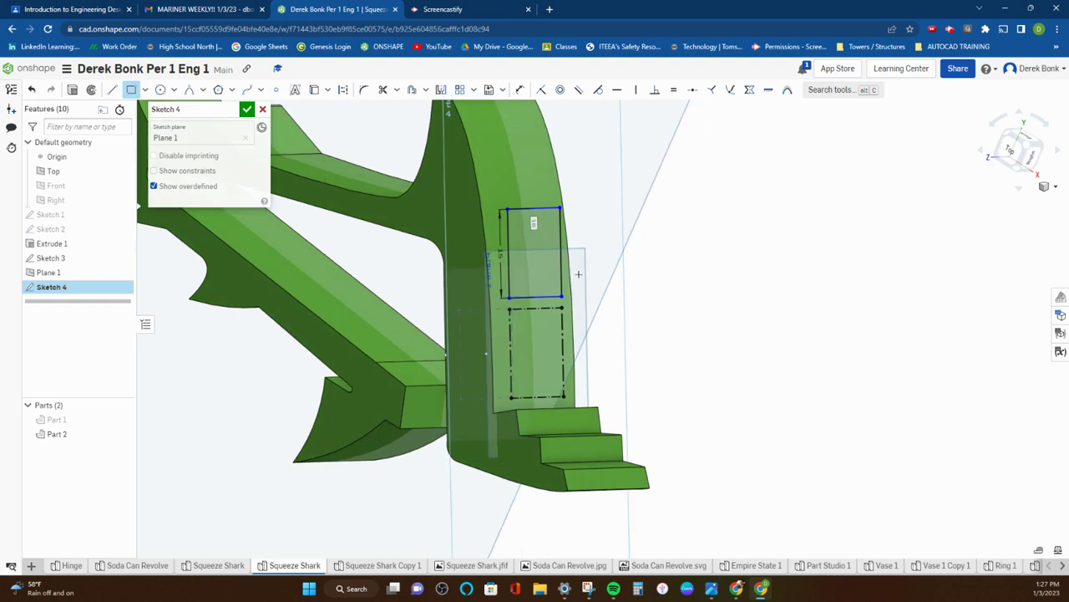
{"action": "right_click", "coordinate": [644, 269]}
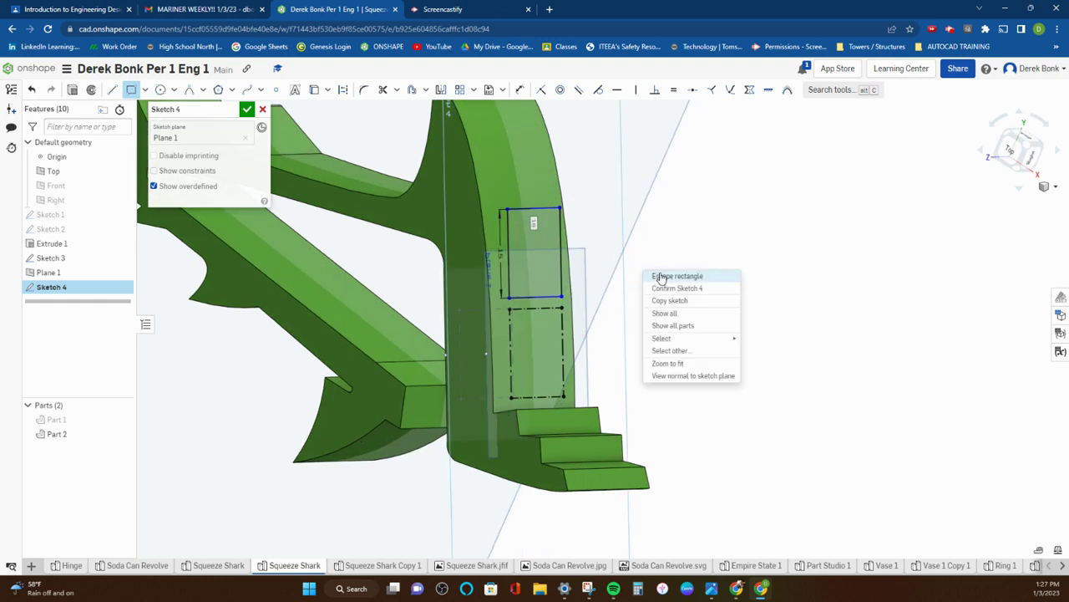
{"action": "left_click", "coordinate": [660, 277]}
{"action": "left_click_drag", "start_coordinate": [551, 212], "coordinate": [554, 256]}
{"action": "mouse_move", "coordinate": [555, 261]}
{"action": "right_mouse_down"}
{"action": "mouse_move", "coordinate": [587, 261]}
{"action": "mouse_move", "coordinate": [580, 254]}
{"action": "right_mouse_up"}
{"action": "left_click_drag", "start_coordinate": [578, 255], "coordinate": [575, 266]}
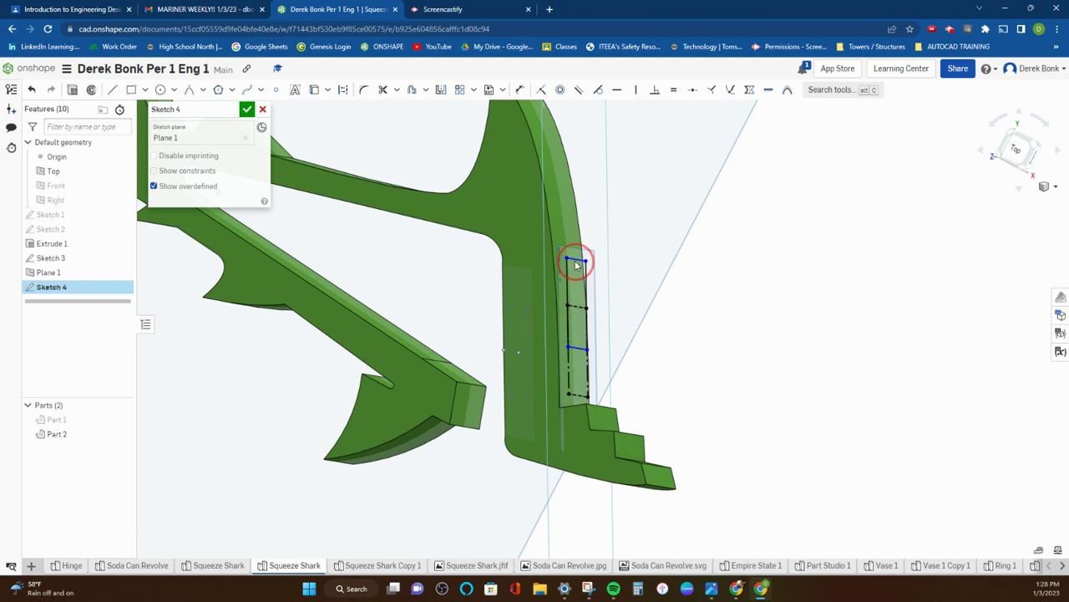
Show Part 1 temporarily to check the rectangle's position against the upper head, and hide it again.
{"action": "left_click", "coordinate": [368, 366]}
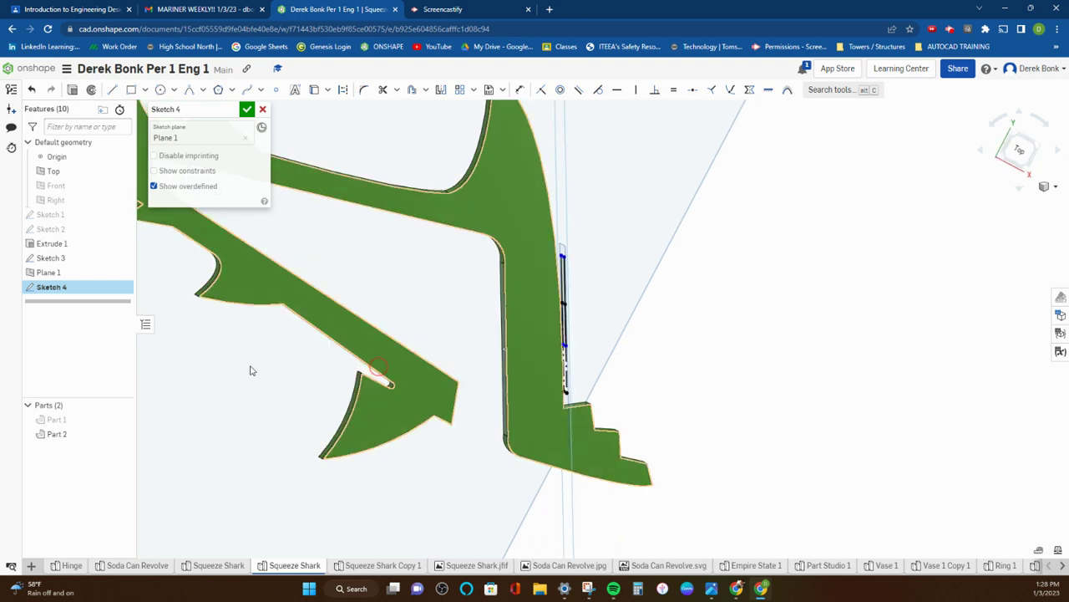
{"action": "left_click", "coordinate": [122, 420]}
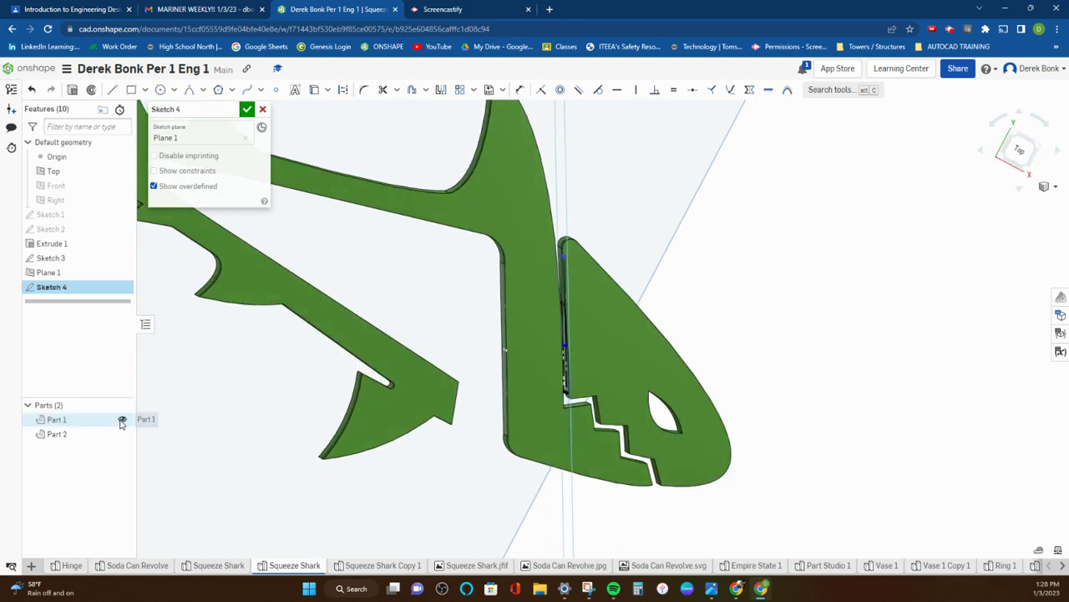
{"action": "right_click_drag", "start_coordinate": [298, 362], "coordinate": [294, 362]}
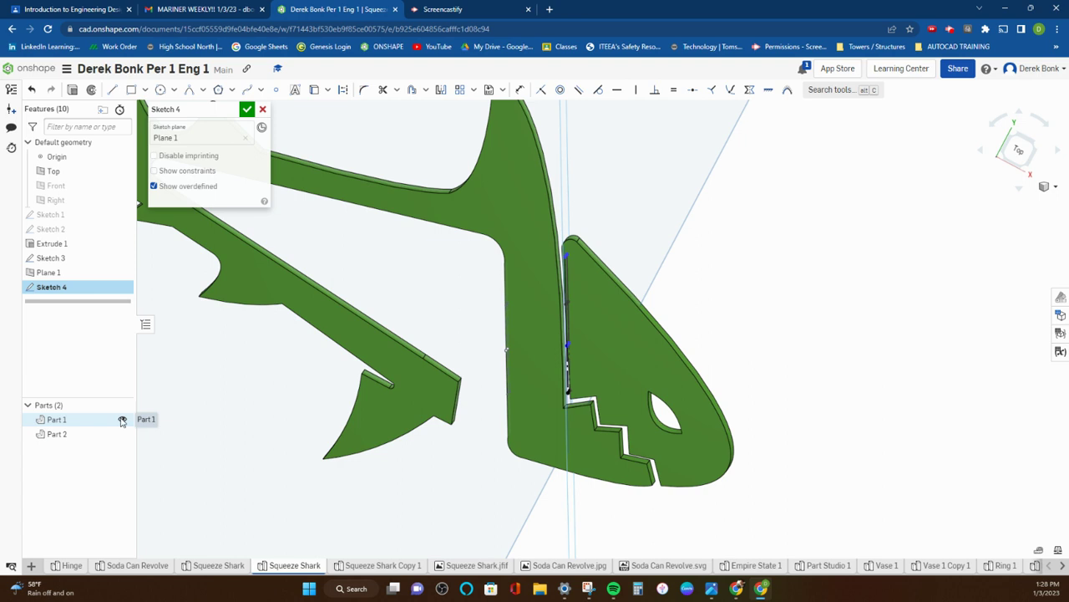
{"action": "left_click", "coordinate": [122, 420]}
{"action": "mouse_move", "coordinate": [292, 411]}
{"action": "right_mouse_down"}
{"action": "mouse_move", "coordinate": [306, 413]}
{"action": "mouse_move", "coordinate": [287, 406]}
{"action": "right_mouse_up"}
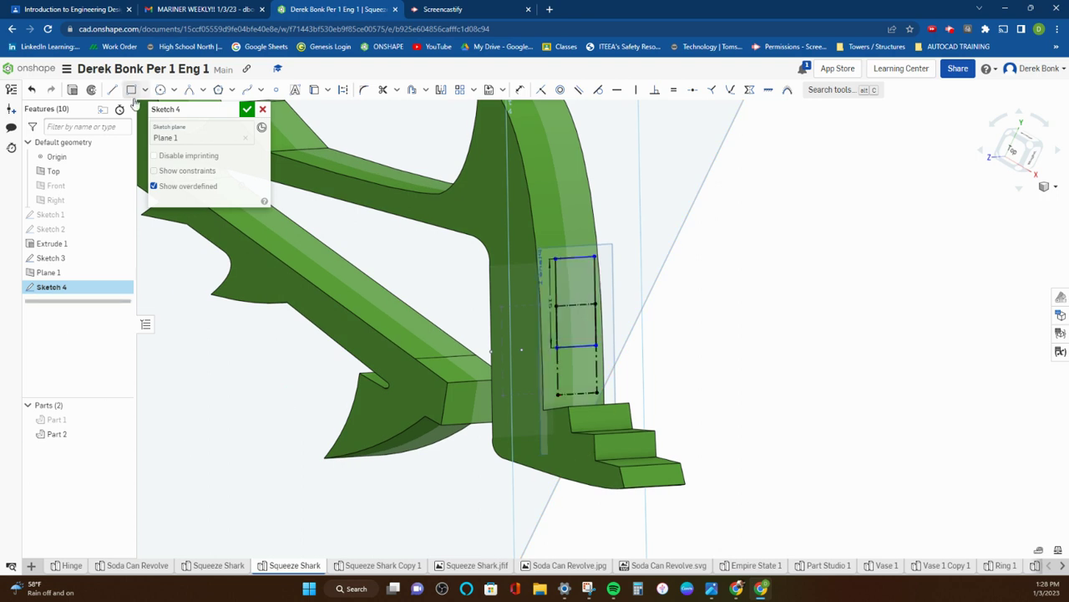
Close the sketch and cut a slanted slot through Part 2 with a Remove loft between the Sketch 4 and Sketch 3 rectangles.
{"action": "left_click", "coordinate": [73, 90]}
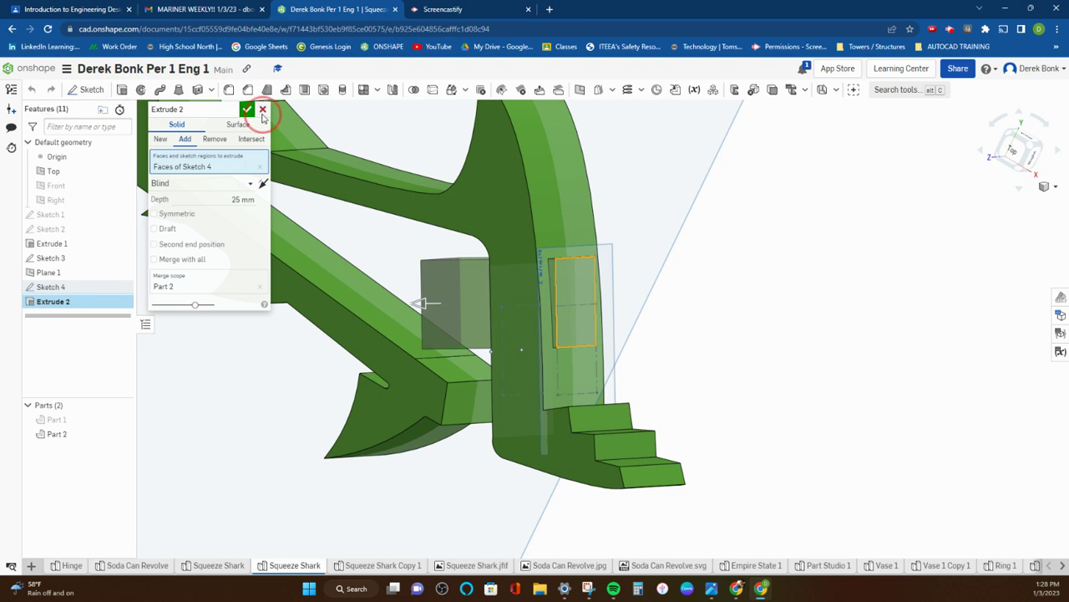
{"action": "left_click", "coordinate": [262, 108]}
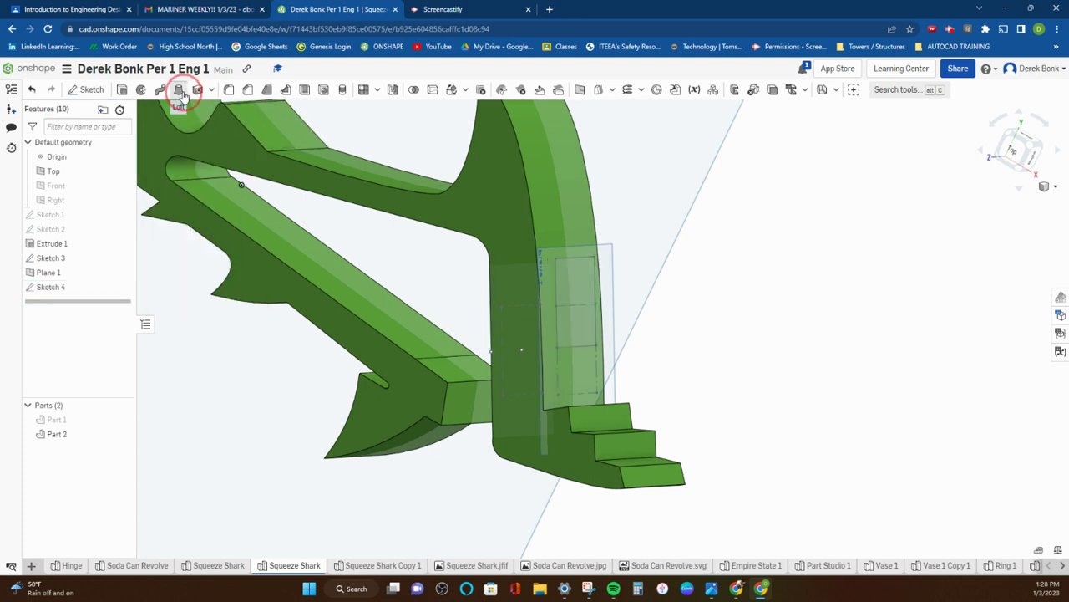
{"action": "left_click", "coordinate": [180, 92]}
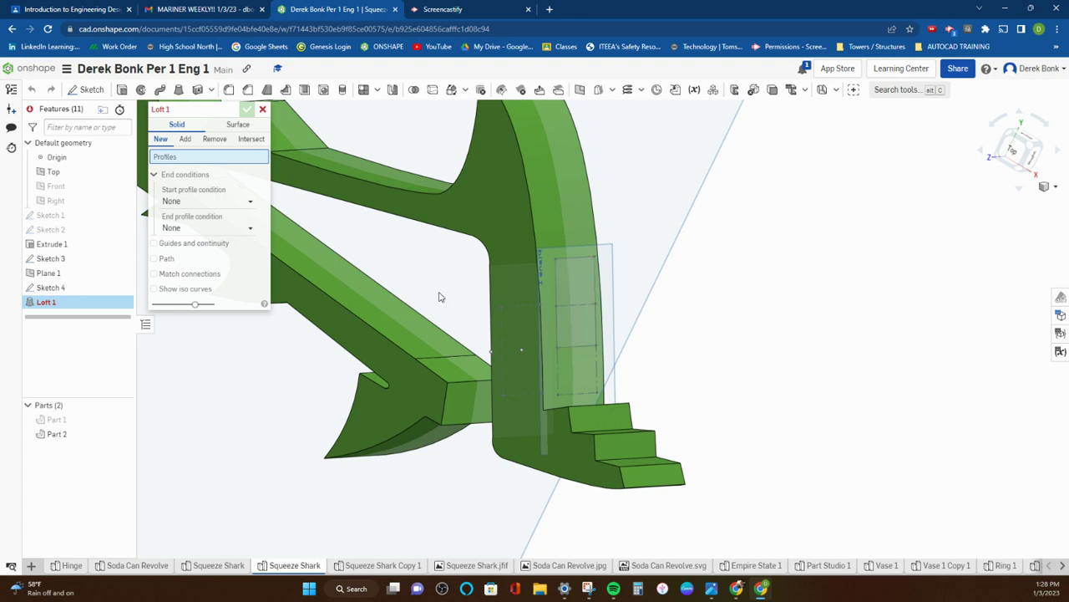
{"action": "left_click", "coordinate": [576, 282]}
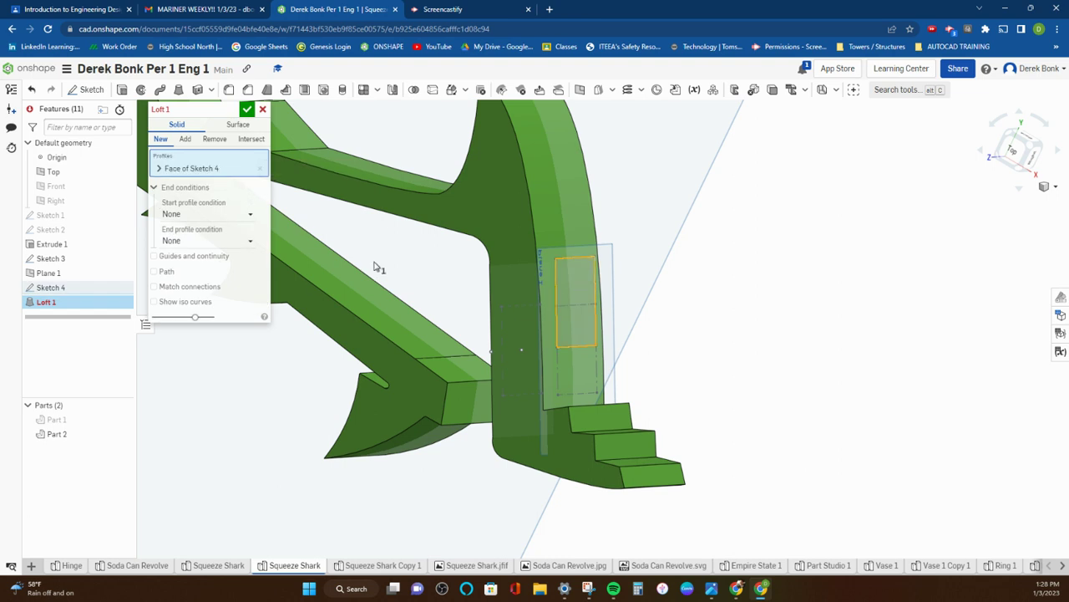
{"action": "right_click_drag", "start_coordinate": [389, 266], "coordinate": [430, 265]}
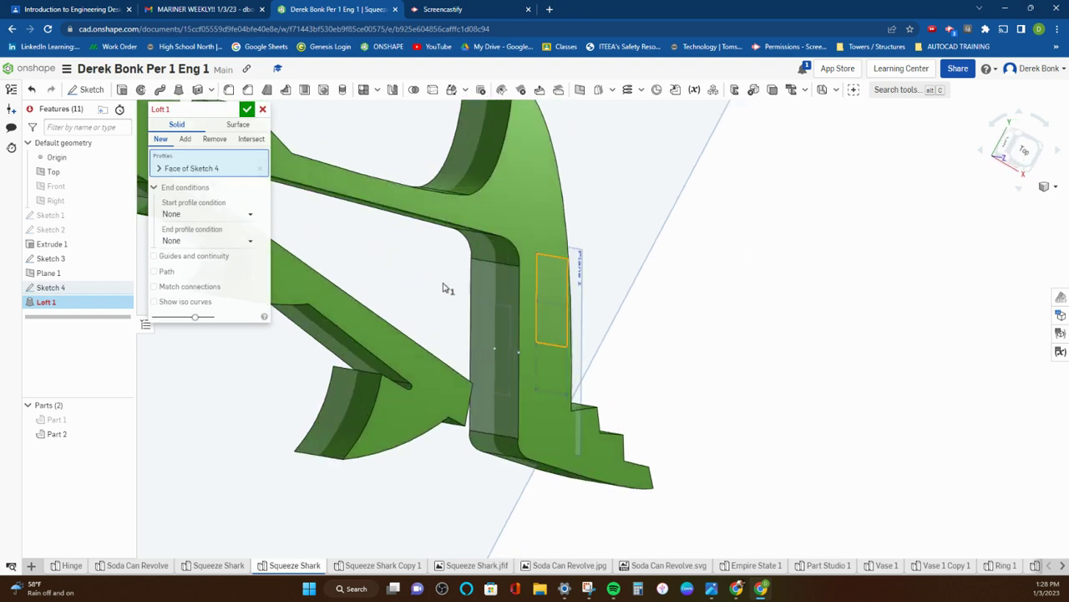
{"action": "left_click", "coordinate": [504, 325]}
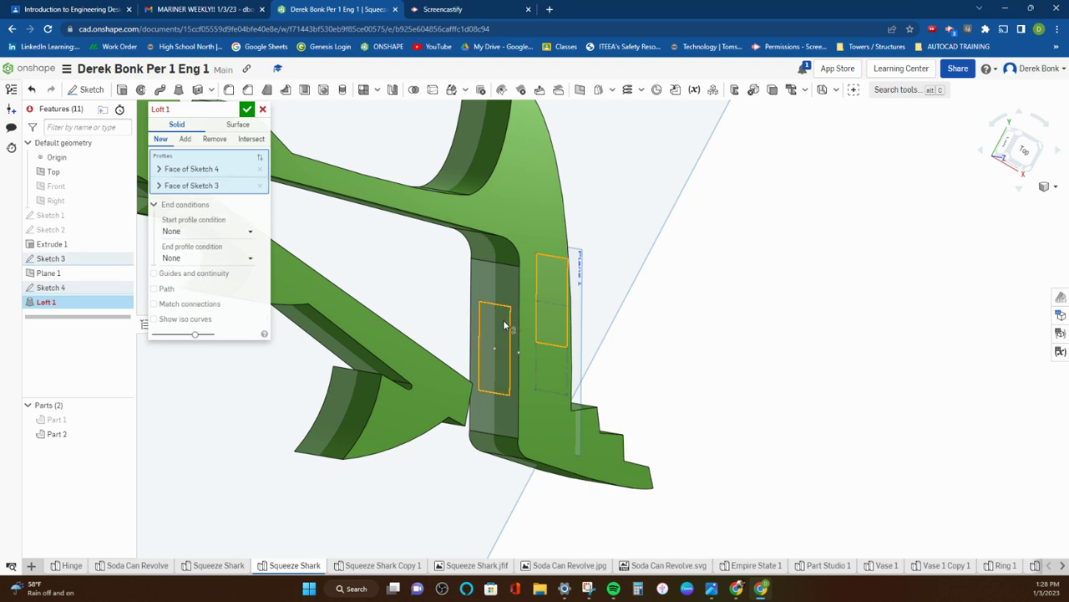
{"action": "left_click", "coordinate": [214, 139]}
{"action": "mouse_move", "coordinate": [333, 211]}
{"action": "right_mouse_down"}
{"action": "mouse_move", "coordinate": [251, 220]}
{"action": "mouse_move", "coordinate": [269, 230]}
{"action": "mouse_move", "coordinate": [323, 218]}
{"action": "right_mouse_up"}
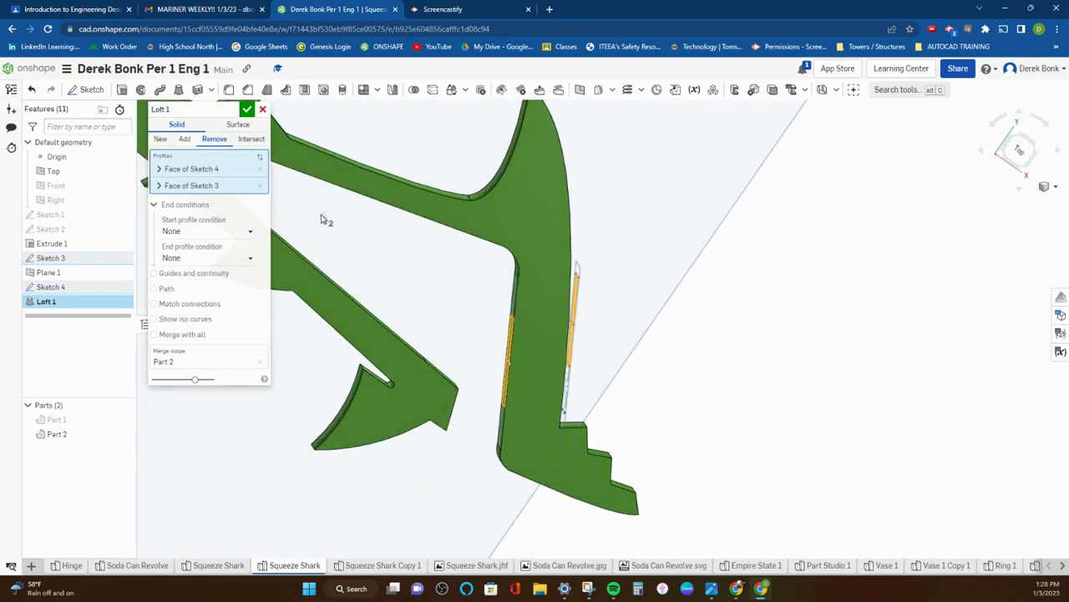
{"action": "left_click", "coordinate": [248, 109]}
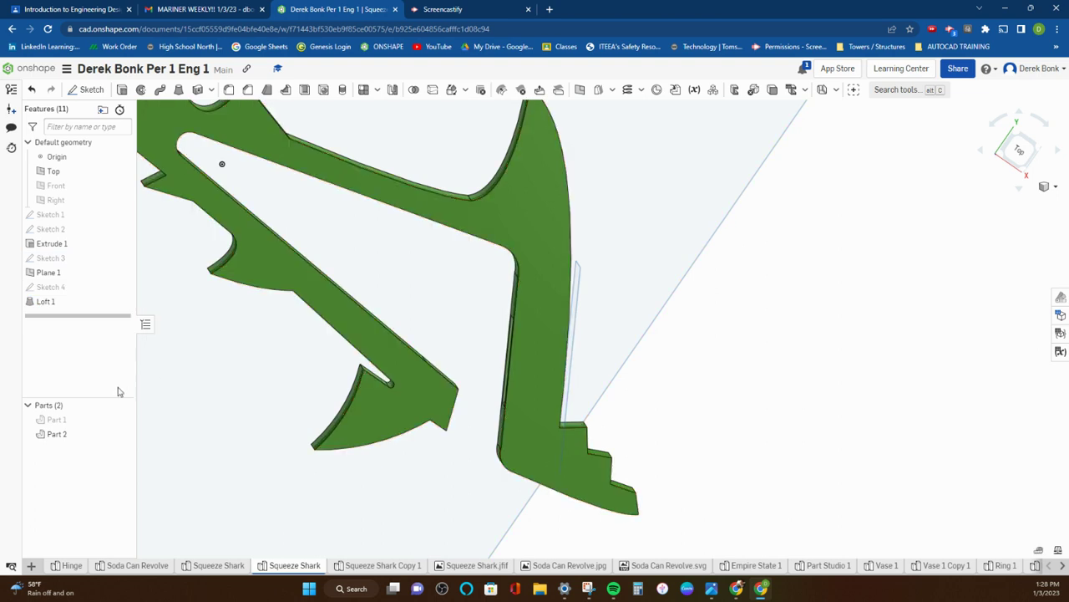
Show Part 1 again and switch the model display to translucent to reveal the slanted slot.
{"action": "left_click", "coordinate": [122, 420]}
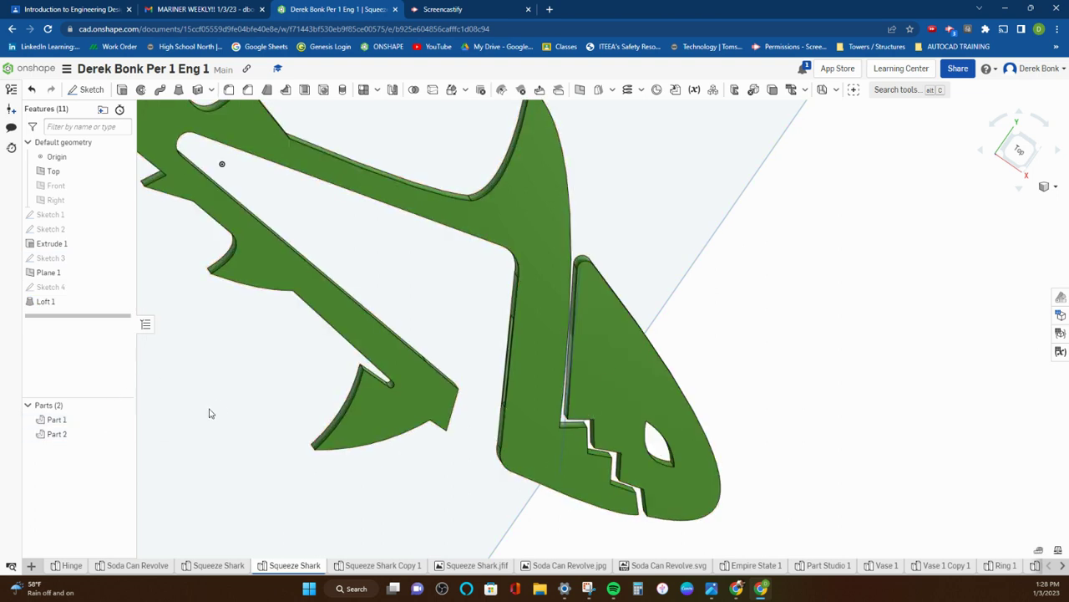
{"action": "mouse_move", "coordinate": [221, 407]}
{"action": "right_mouse_down"}
{"action": "mouse_move", "coordinate": [260, 401]}
{"action": "mouse_move", "coordinate": [216, 407]}
{"action": "right_mouse_up"}
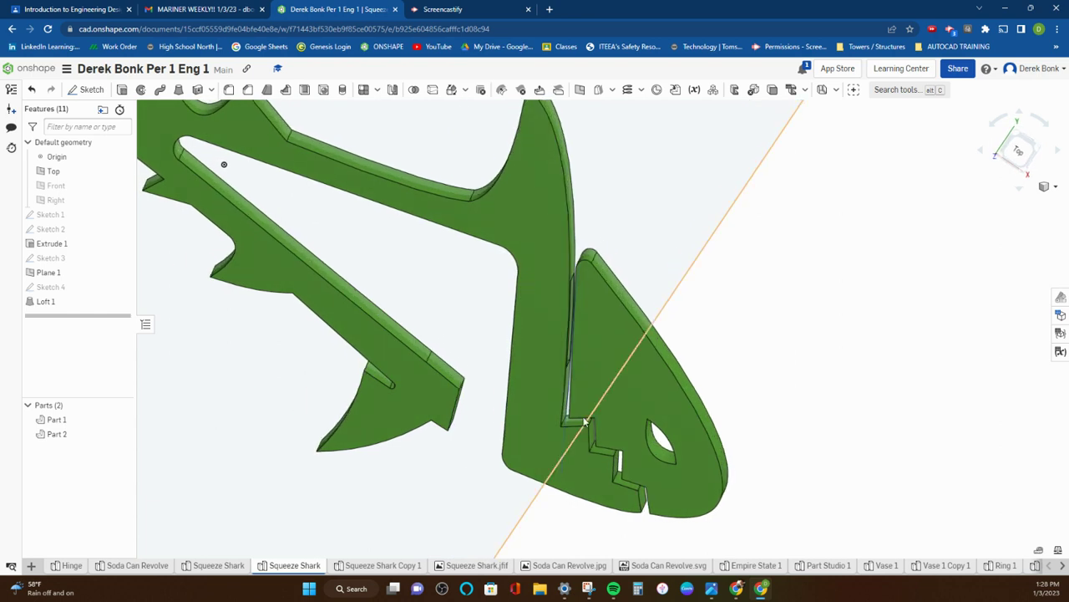
{"action": "left_click", "coordinate": [1056, 190]}
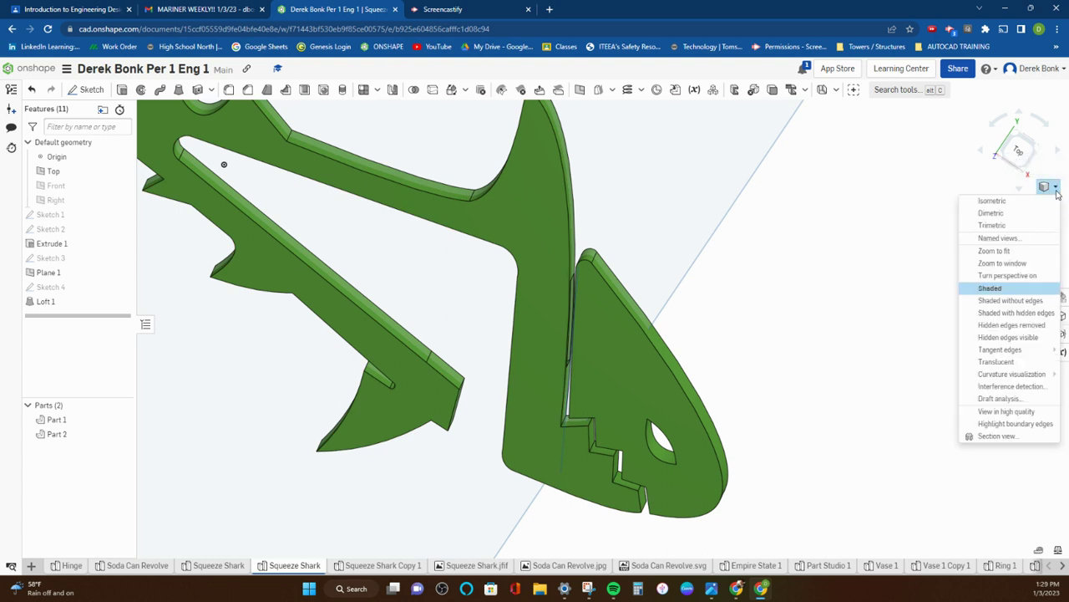
{"action": "left_click", "coordinate": [1000, 362]}
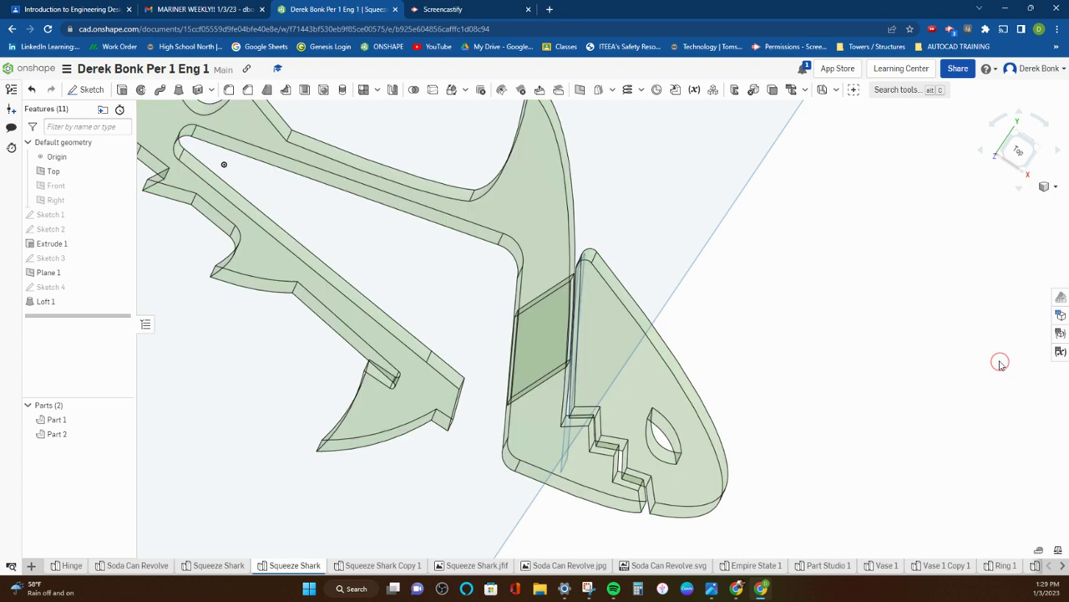
Check the slot from above and start a new sketch on the Top plane.
{"action": "left_click", "coordinate": [1021, 149]}
{"action": "scroll", "coordinate": [965, 209], "scroll_direction": "up", "scroll_amount": 2}
{"action": "middle_click_drag", "start_coordinate": [962, 211], "coordinate": [865, 226]}
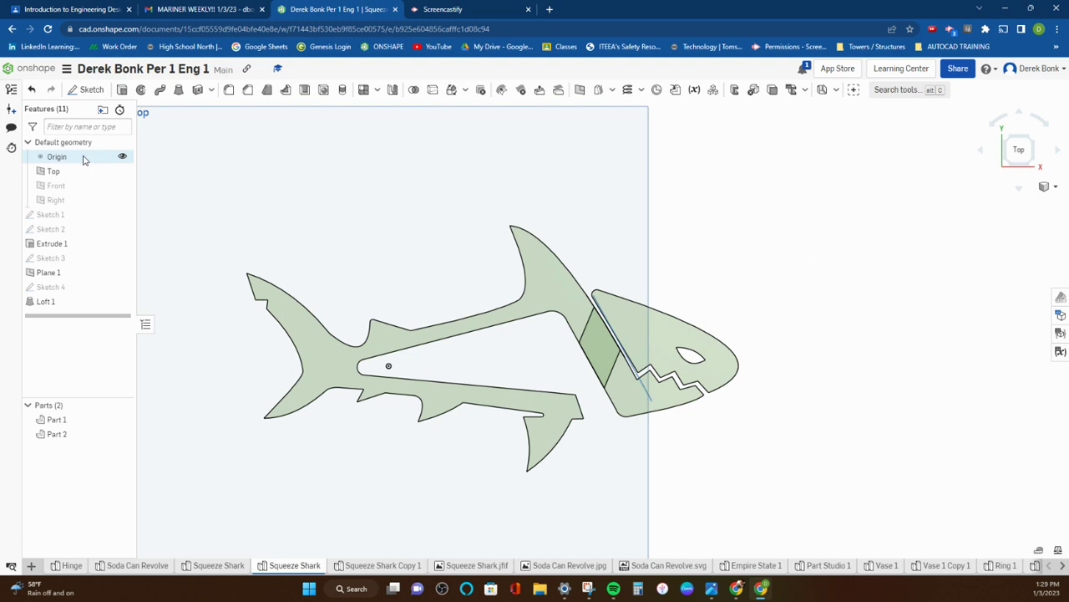
{"action": "left_click", "coordinate": [121, 170]}
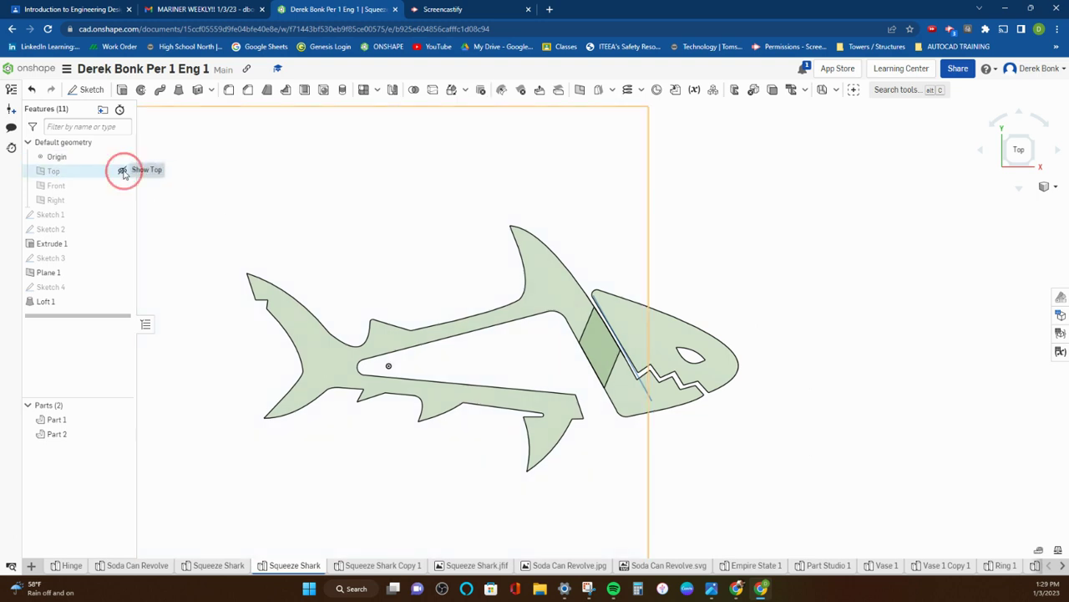
{"action": "left_click", "coordinate": [121, 171]}
{"action": "mouse_move", "coordinate": [592, 227]}
{"action": "right_mouse_down"}
{"action": "mouse_move", "coordinate": [506, 236]}
{"action": "mouse_move", "coordinate": [592, 229]}
{"action": "right_mouse_up"}
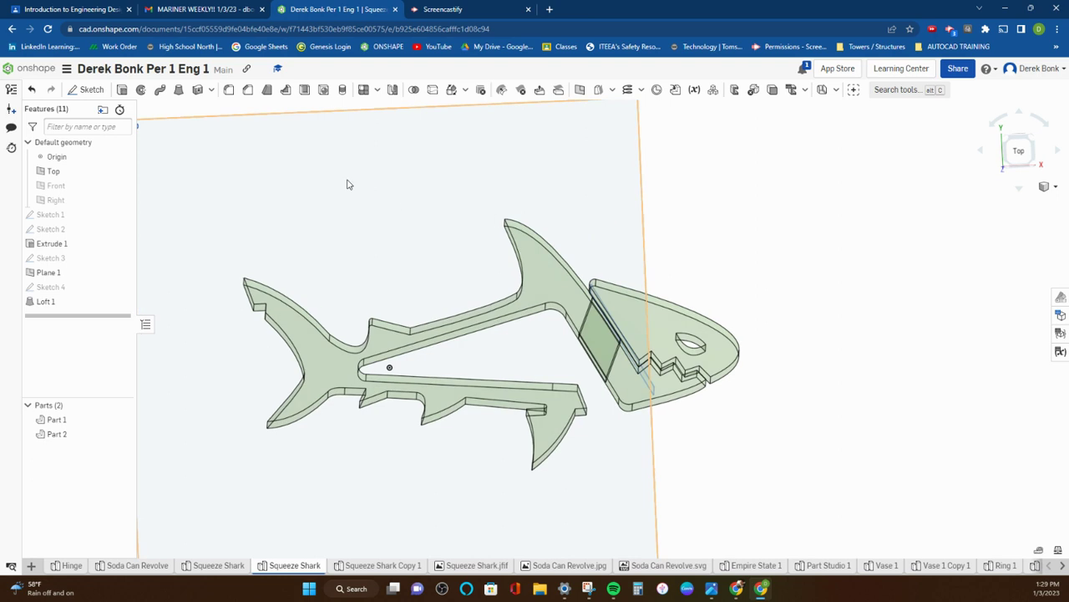
{"action": "left_click", "coordinate": [88, 90]}
{"action": "left_click", "coordinate": [419, 198]}
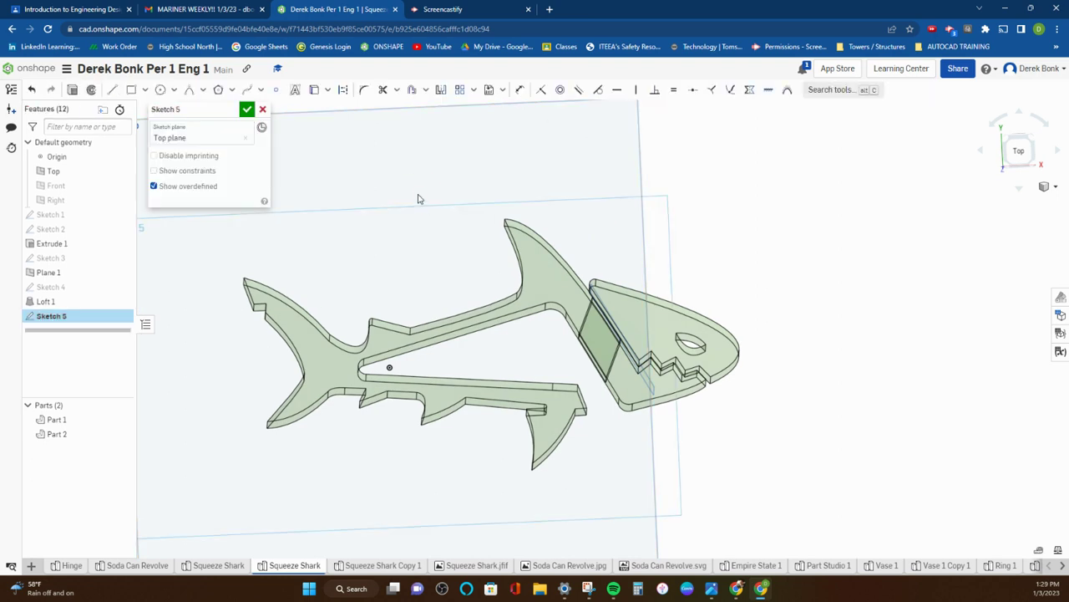
Project the upper head's slanted back edge and the upper and end edges at the lower arm's tip into the sketch.
{"action": "left_click", "coordinate": [1020, 151]}
{"action": "scroll", "coordinate": [866, 376], "scroll_direction": "up", "scroll_amount": 5}
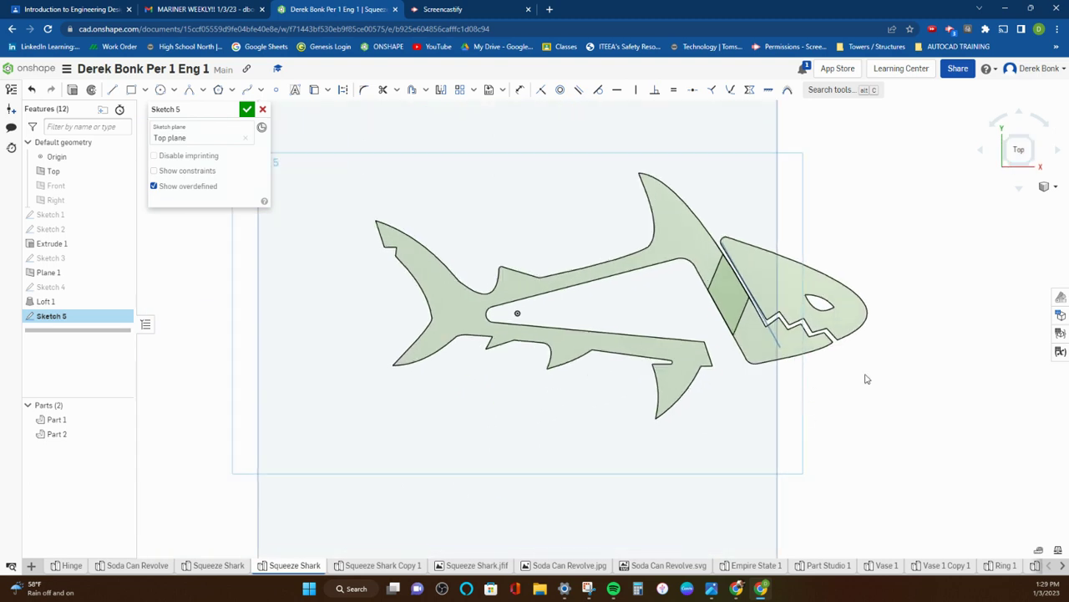
{"action": "middle_click_drag", "start_coordinate": [874, 375], "coordinate": [786, 443]}
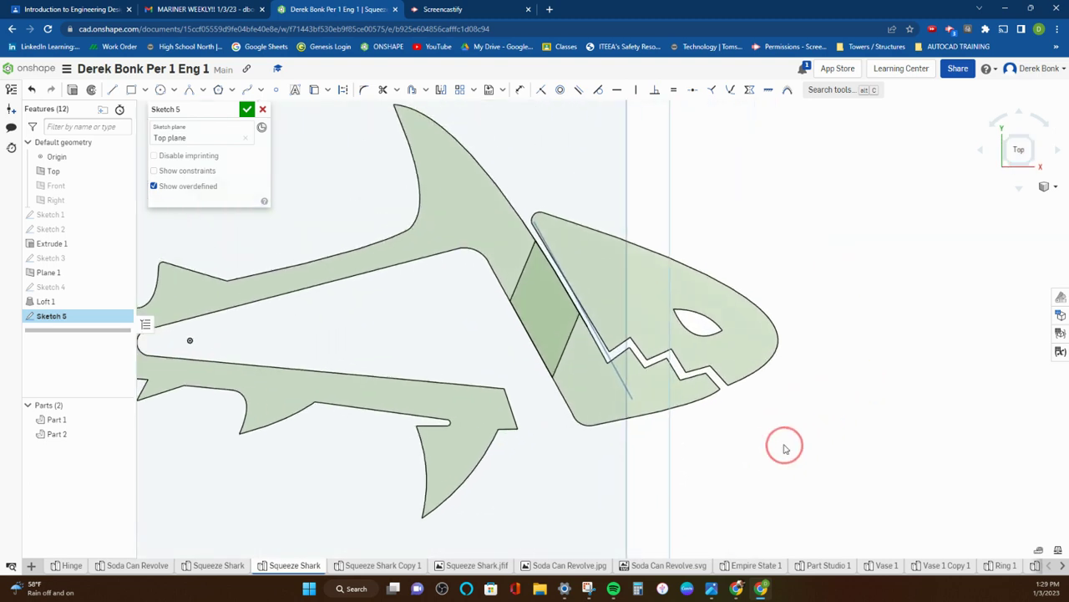
{"action": "scroll", "coordinate": [786, 444], "scroll_direction": "up", "scroll_amount": 2}
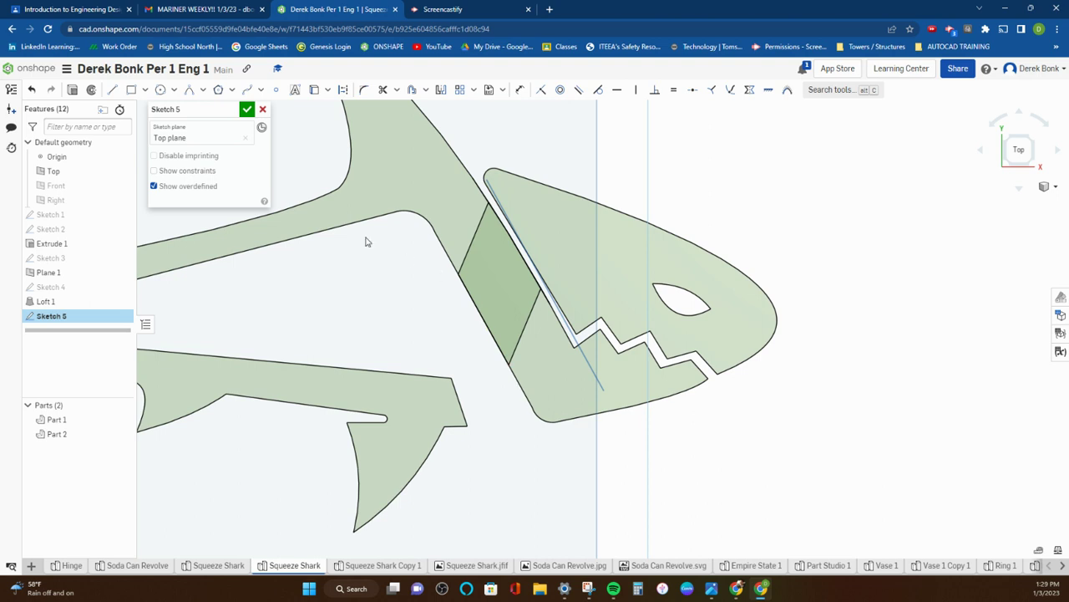
{"action": "left_click", "coordinate": [315, 91]}
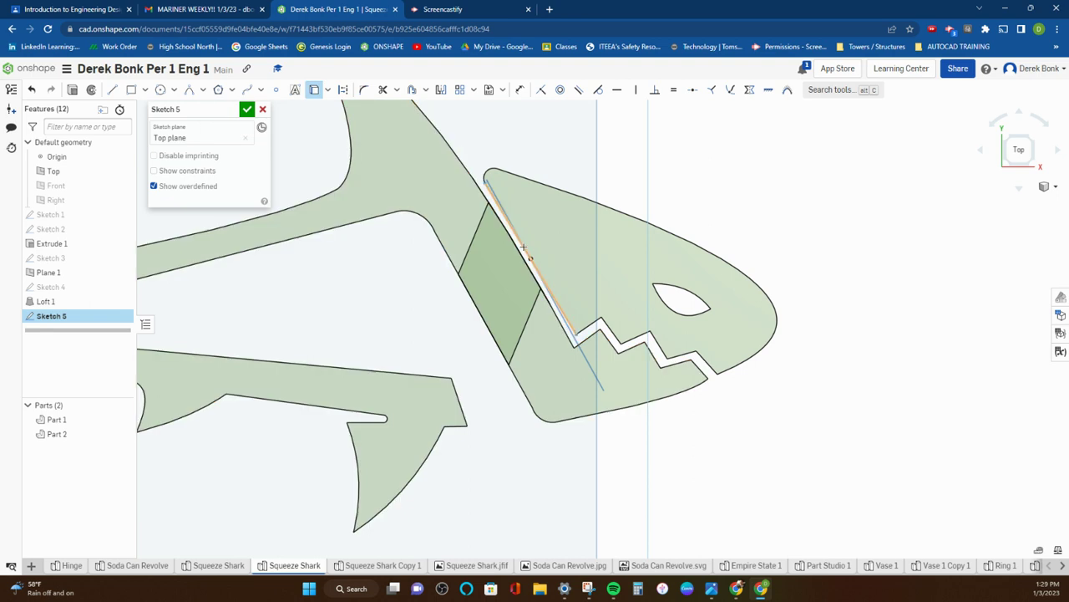
{"action": "left_click", "coordinate": [524, 247]}
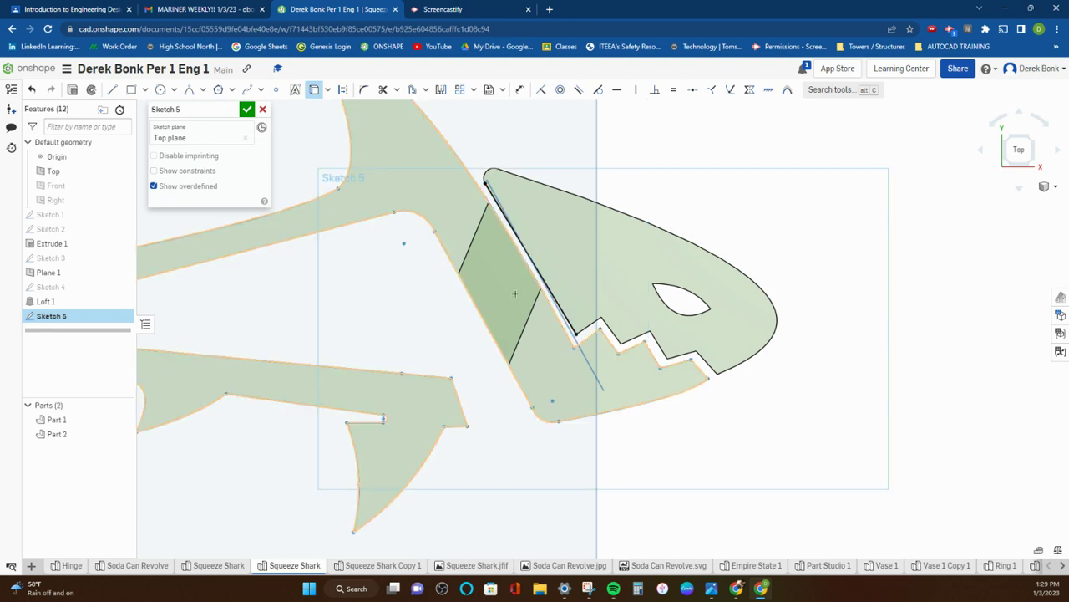
{"action": "left_click", "coordinate": [454, 393]}
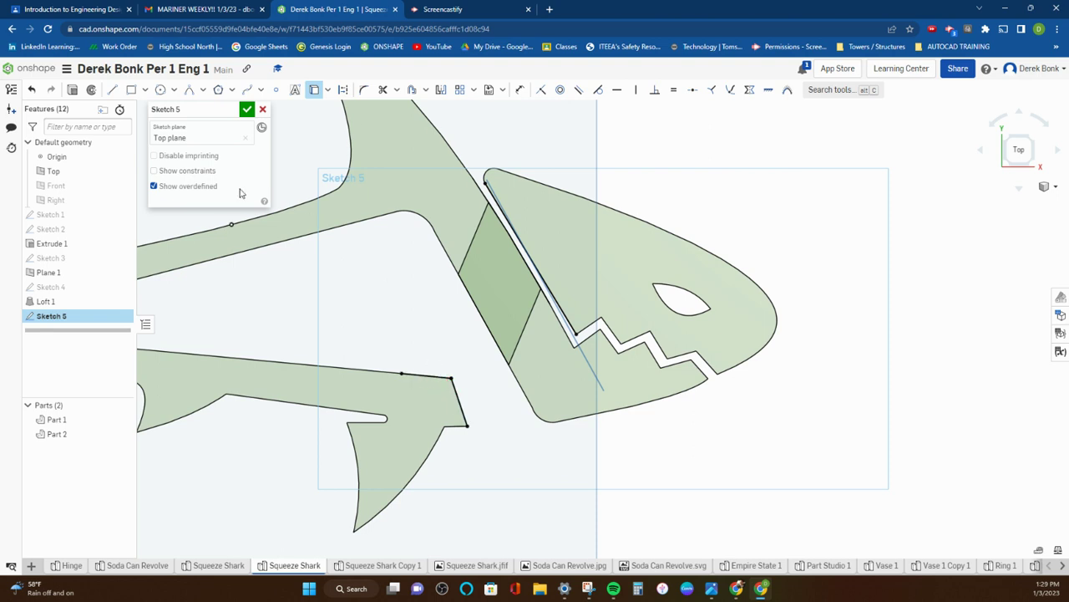
Draw a line about 24 mm long from the lower corner of the arm's end through the slot to the head's projected edge.
{"action": "left_click", "coordinate": [112, 89]}
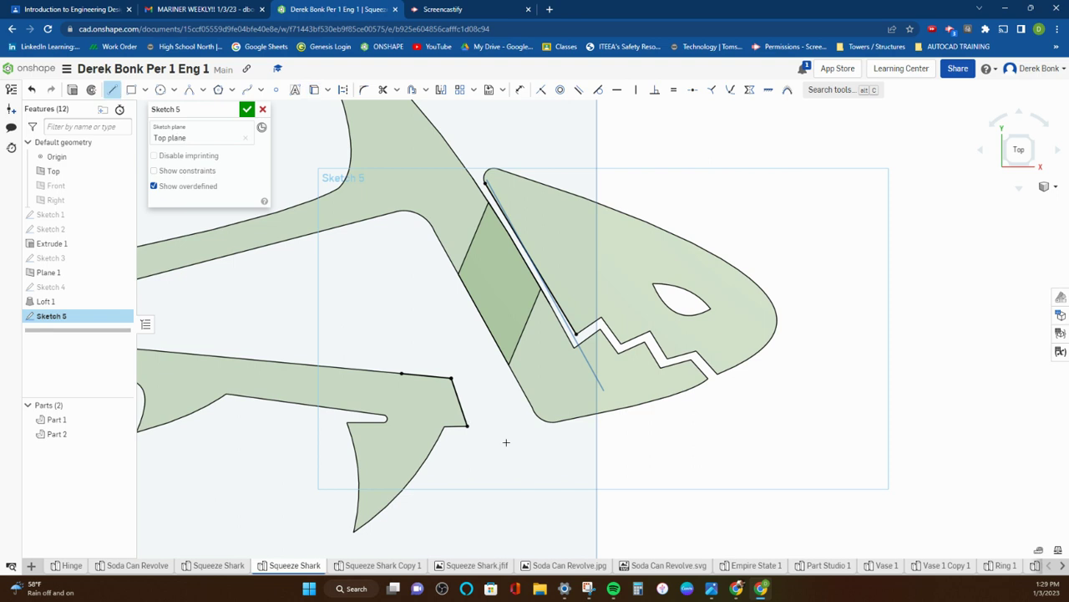
{"action": "scroll", "coordinate": [468, 426], "scroll_direction": "up", "scroll_amount": 2}
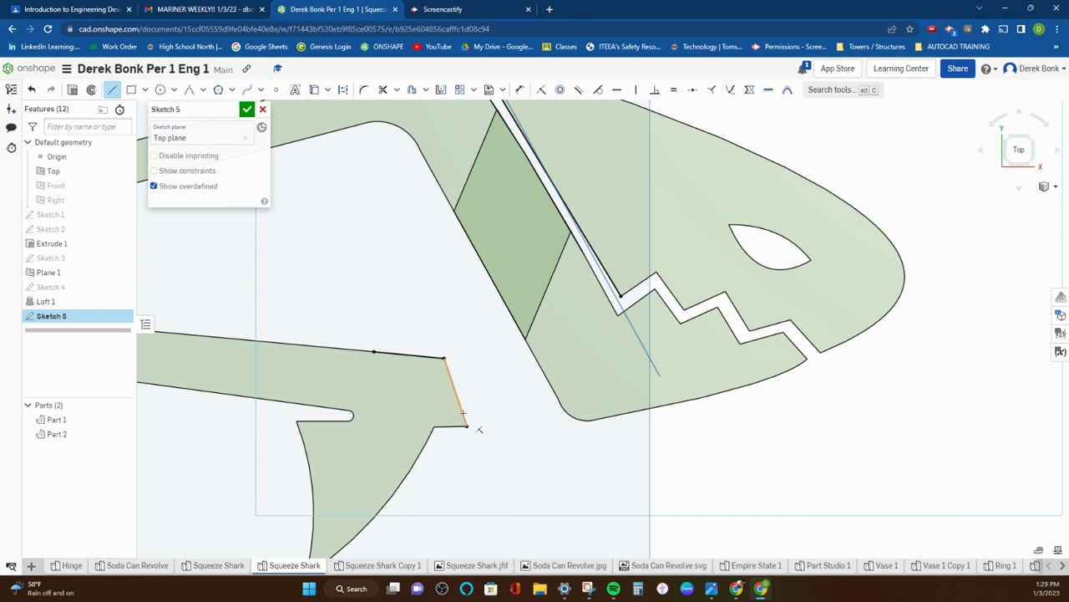
{"action": "left_click", "coordinate": [466, 426]}
{"action": "left_click", "coordinate": [571, 214]}
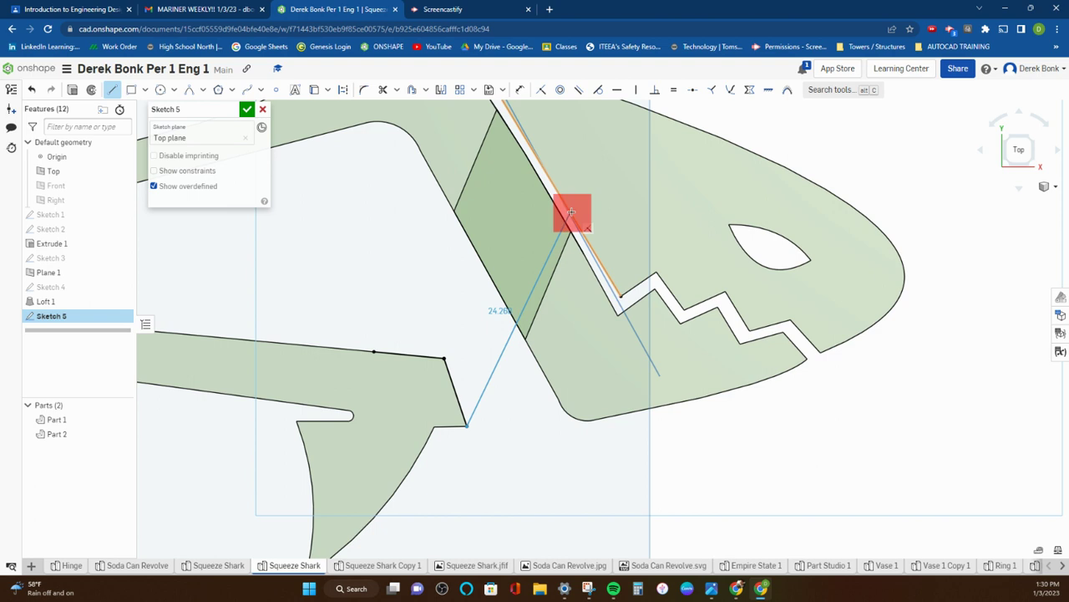
{"action": "right_click", "coordinate": [417, 280]}
{"action": "left_click", "coordinate": [436, 288]}
Draw a second line about 22 mm long from the upper corner of the arm's end to the head's projected edge, closing the connector profile.
{"action": "left_click", "coordinate": [112, 89]}
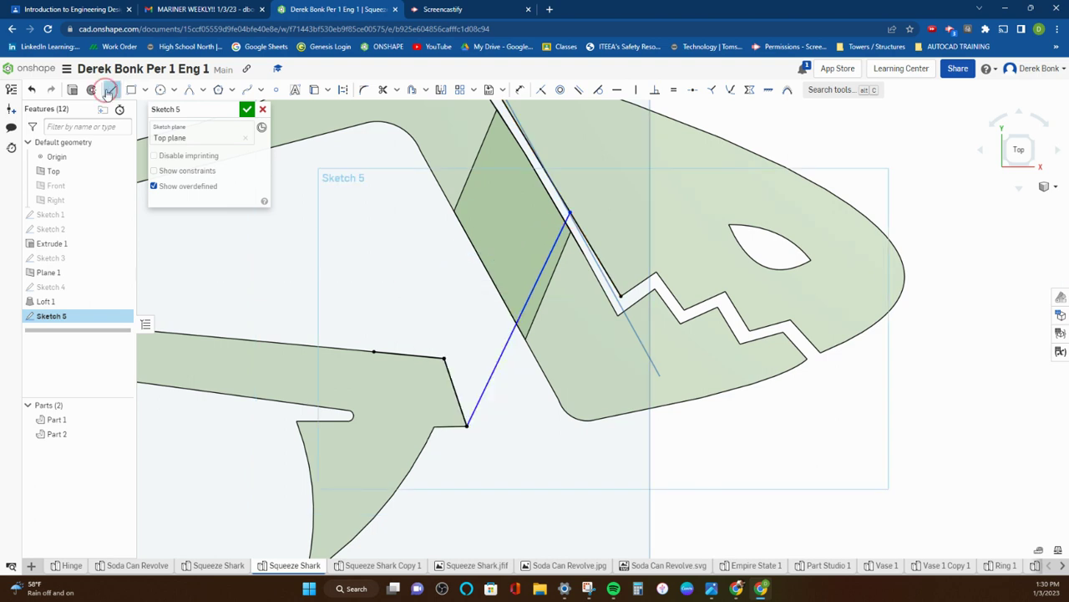
{"action": "left_click", "coordinate": [445, 357]}
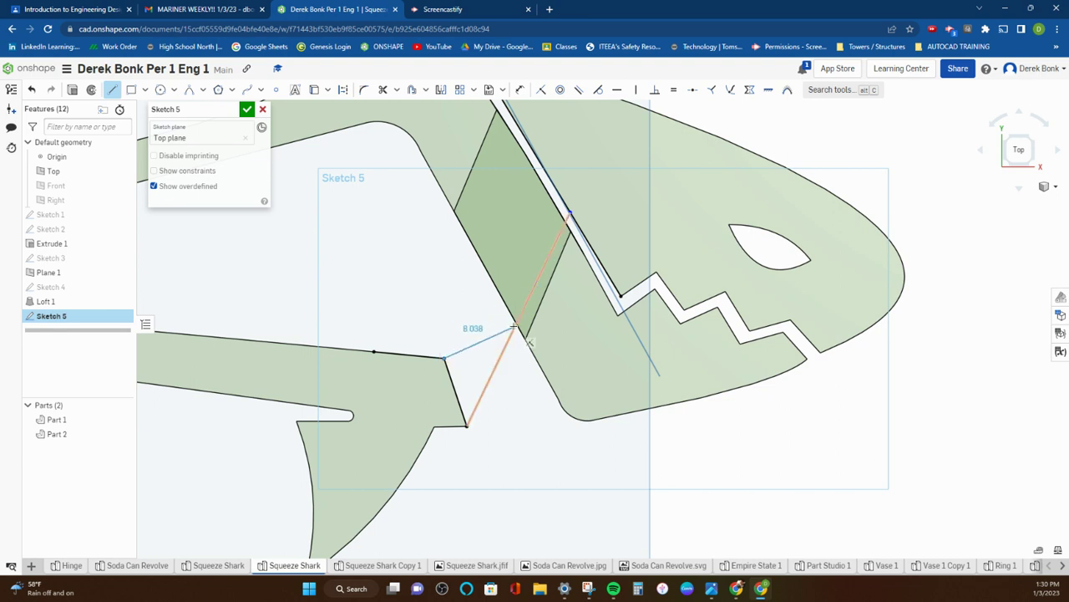
{"action": "left_click", "coordinate": [537, 160]}
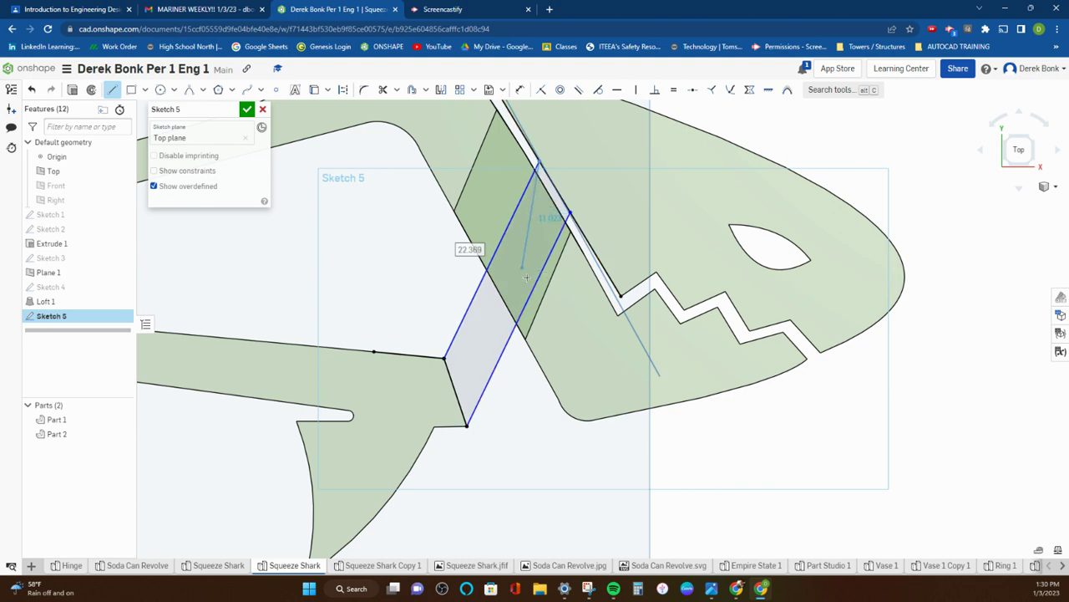
{"action": "right_click", "coordinate": [431, 264]}
{"action": "left_click", "coordinate": [453, 275]}
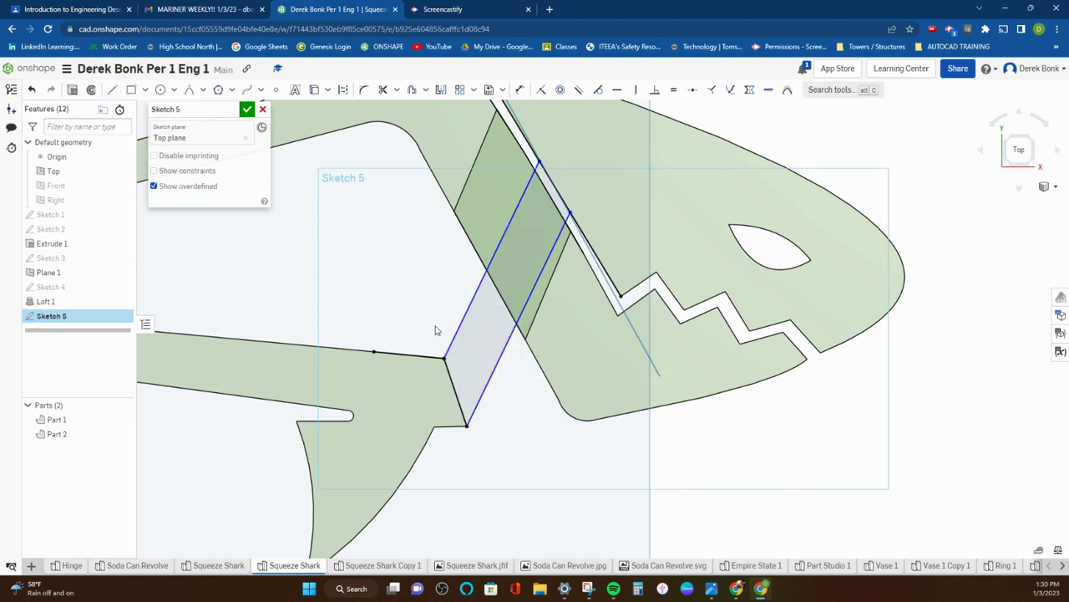
Extrude the closed connector profile symmetrically to a depth of 15 mm.
{"action": "right_click_drag", "start_coordinate": [399, 302], "coordinate": [403, 307]}
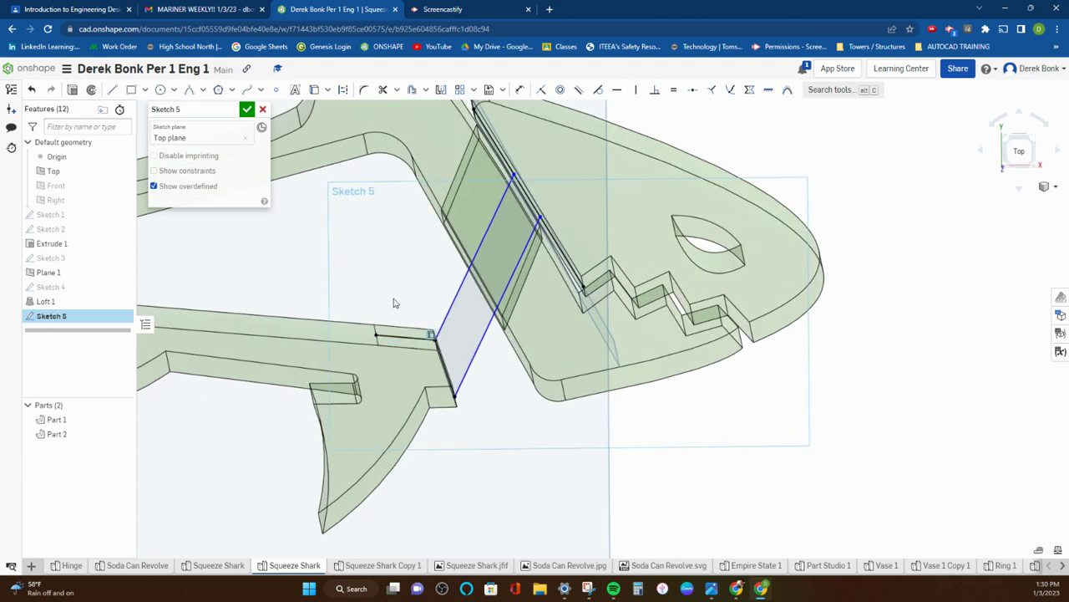
{"action": "left_click", "coordinate": [72, 90]}
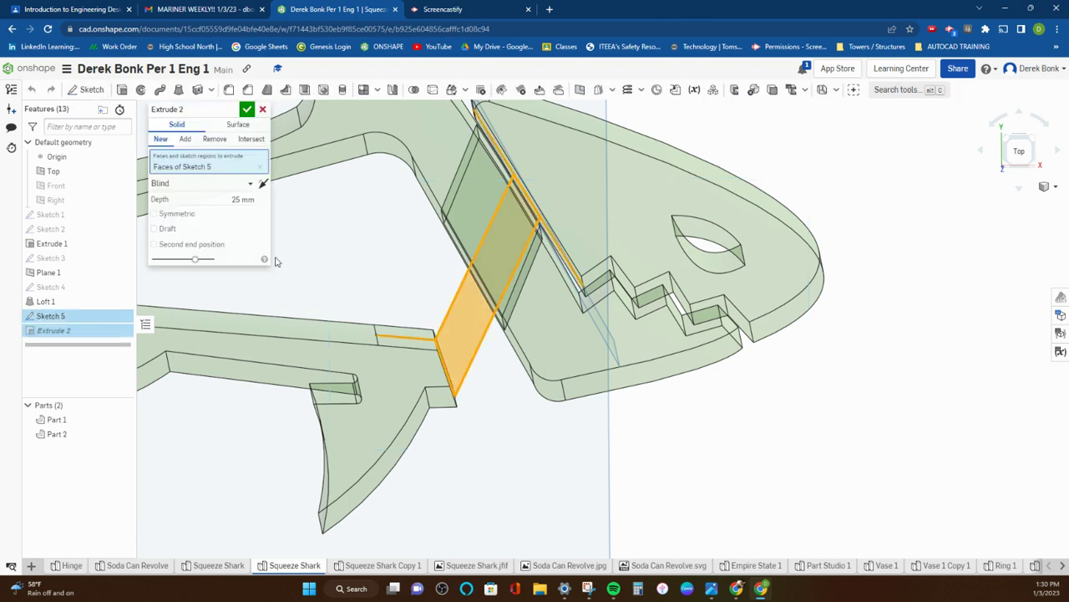
{"action": "left_click", "coordinate": [153, 214]}
{"action": "left_click", "coordinate": [222, 201]}
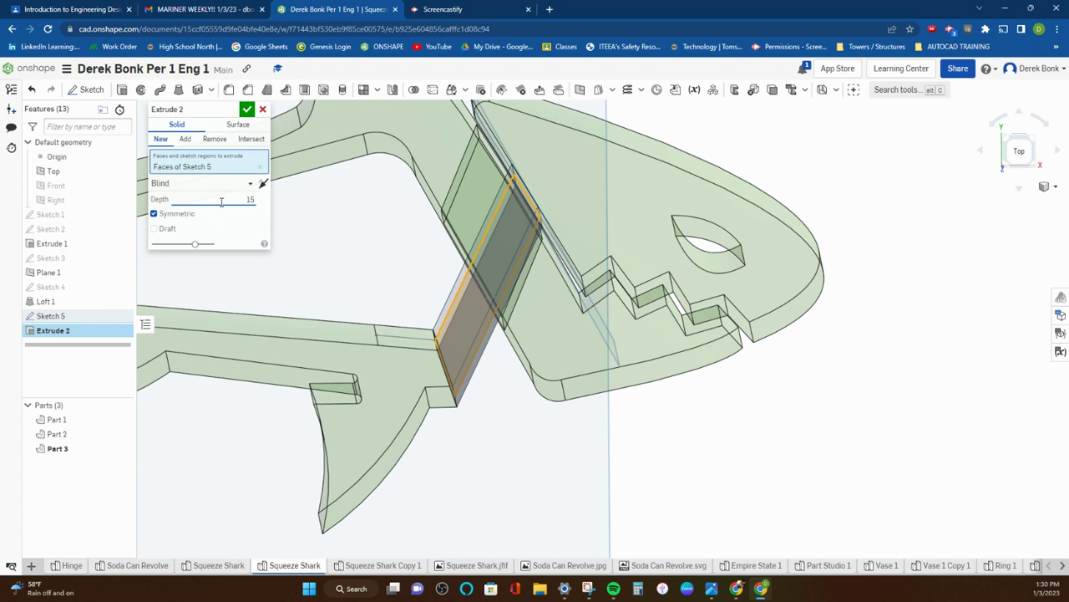
{"action": "mouse_move", "coordinate": [362, 205]}
{"action": "right_mouse_down"}
{"action": "mouse_move", "coordinate": [406, 205]}
{"action": "mouse_move", "coordinate": [361, 203]}
{"action": "right_mouse_up"}
{"action": "key", "text": "Return"}
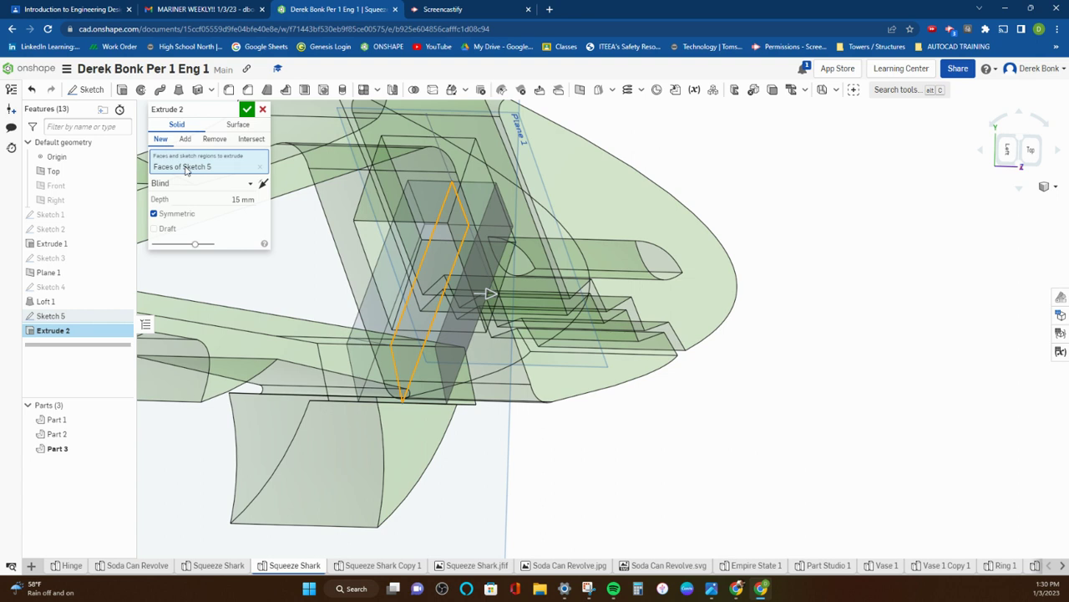
{"action": "right_click_drag", "start_coordinate": [315, 264], "coordinate": [270, 260]}
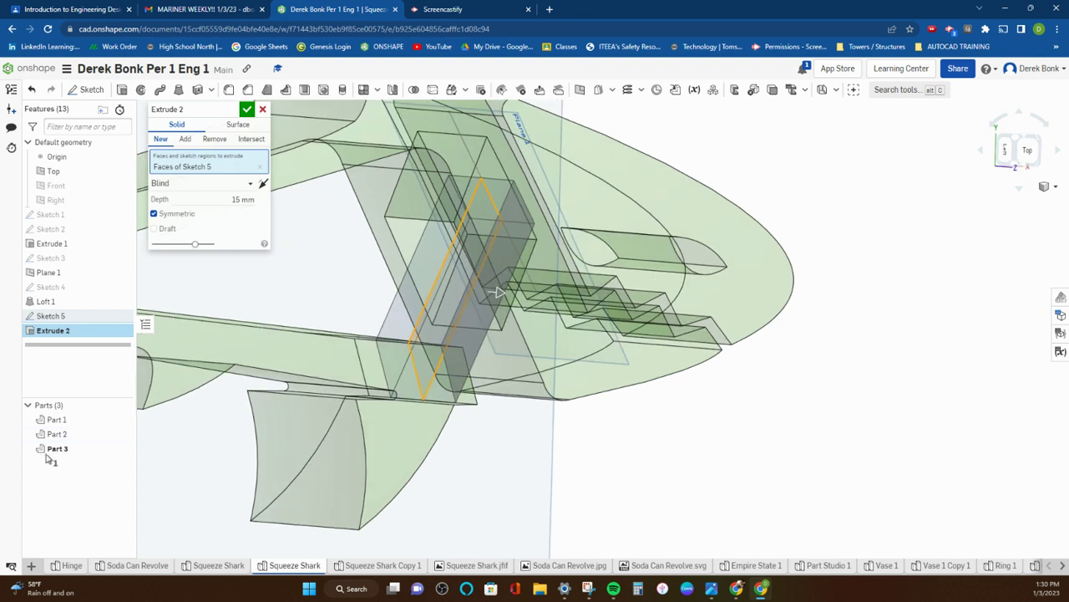
{"action": "right_click_drag", "start_coordinate": [408, 330], "coordinate": [380, 332]}
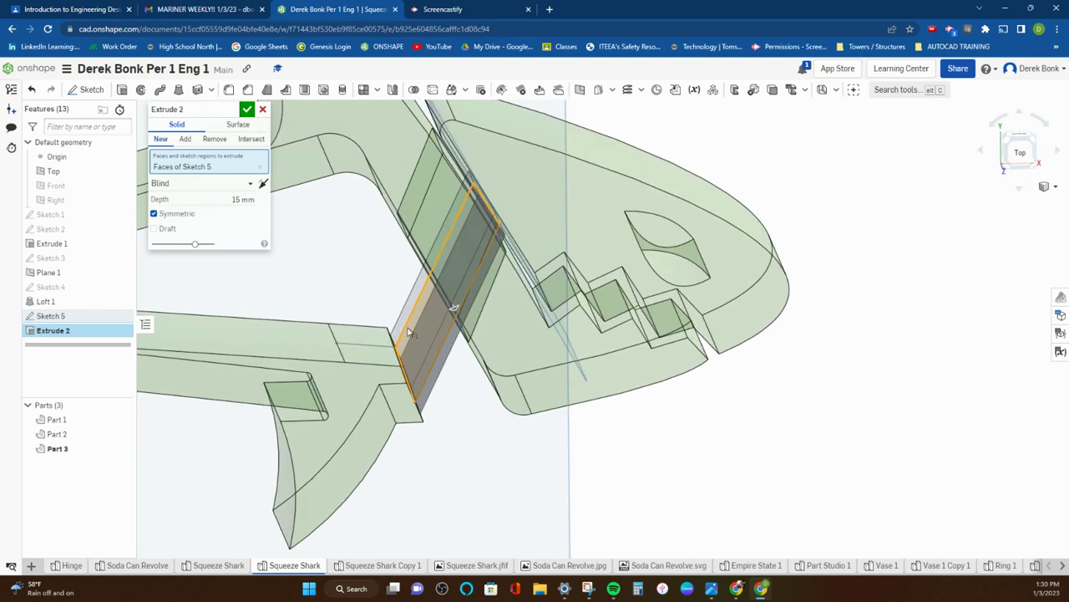
Change the connector extrusion to Add, merging it with Part 2 and Part 1, and accept the feature.
{"action": "left_click", "coordinate": [184, 139]}
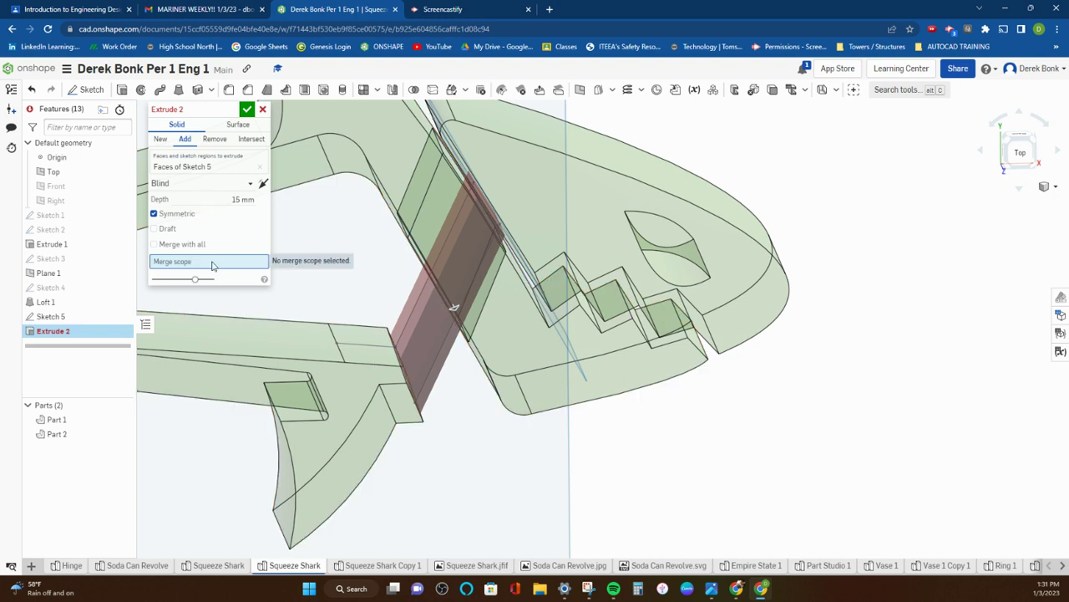
{"action": "left_click", "coordinate": [355, 335]}
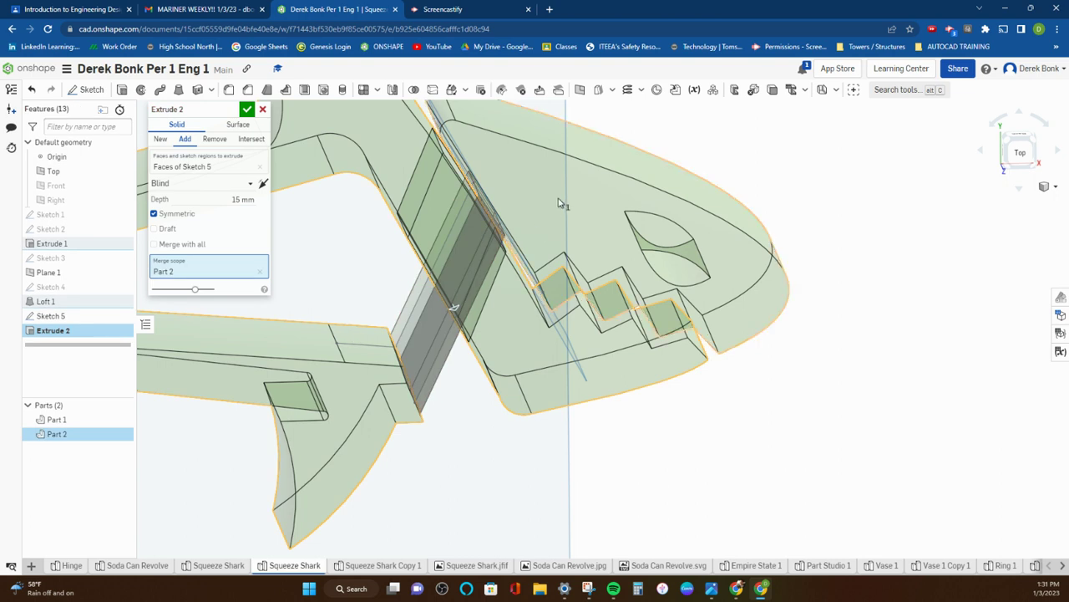
{"action": "left_click", "coordinate": [585, 209]}
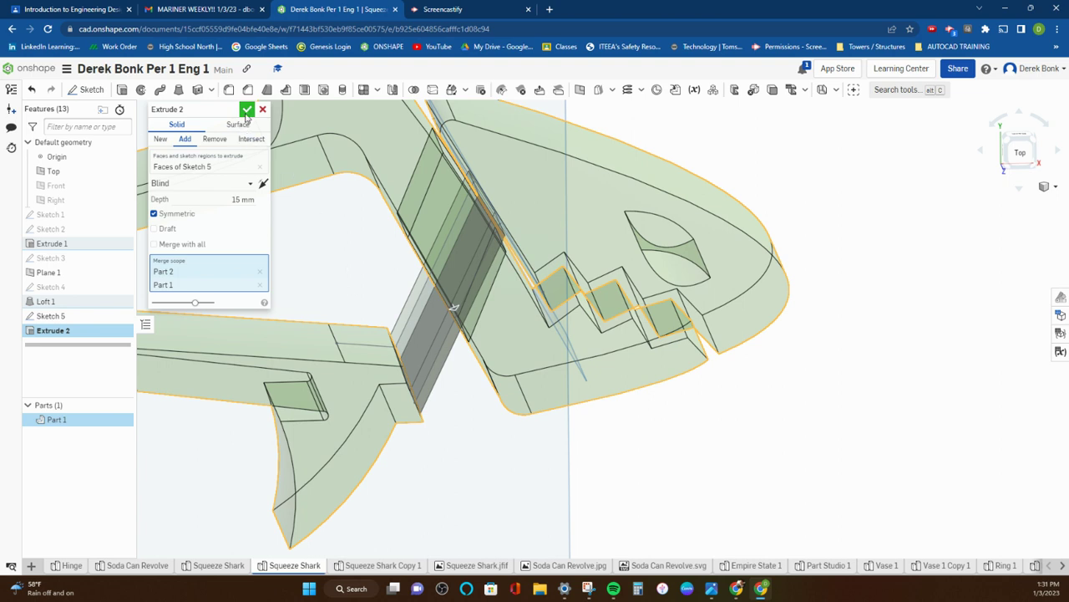
{"action": "left_click", "coordinate": [246, 110]}
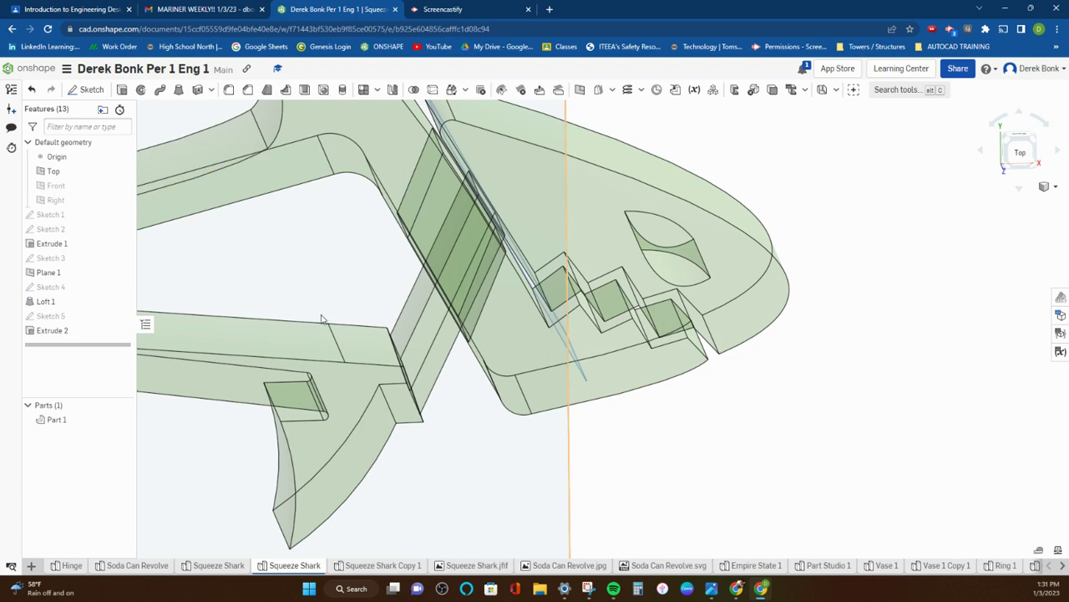
Switch the display to Shaded and examine how the connector passes through the slot from several angles.
{"action": "right_click_drag", "start_coordinate": [191, 432], "coordinate": [225, 436]}
{"action": "scroll", "coordinate": [220, 430], "scroll_direction": "down", "scroll_amount": 3}
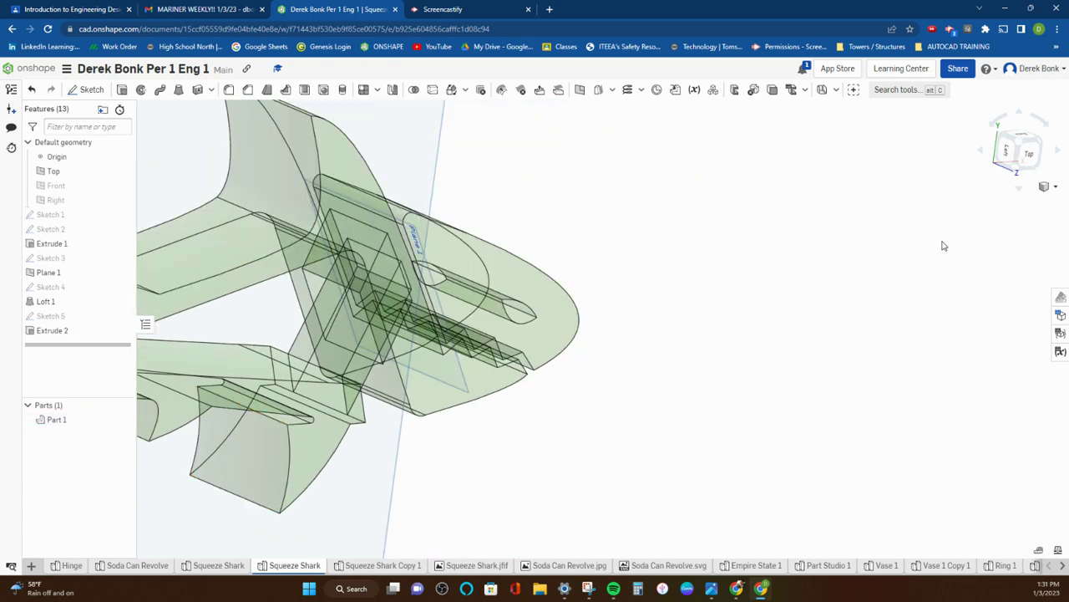
{"action": "left_click", "coordinate": [1053, 192]}
{"action": "left_click", "coordinate": [1025, 292]}
{"action": "right_click_drag", "start_coordinate": [799, 376], "coordinate": [774, 368]}
{"action": "middle_click_drag", "start_coordinate": [745, 367], "coordinate": [850, 350]}
{"action": "right_click_drag", "start_coordinate": [847, 350], "coordinate": [883, 348]}
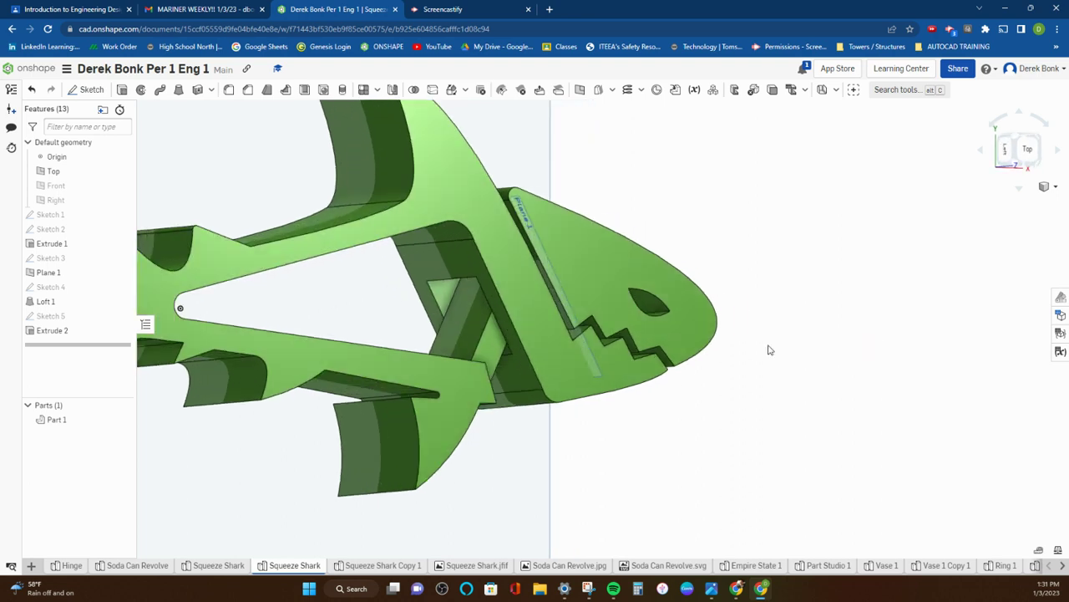
{"action": "right_click_drag", "start_coordinate": [756, 347], "coordinate": [756, 326]}
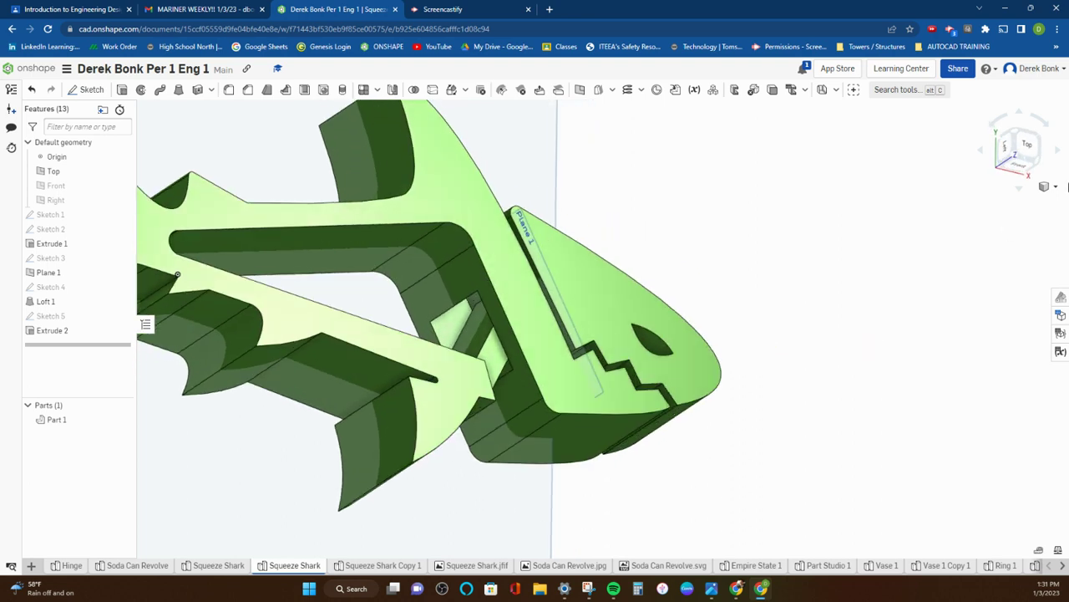
Return the display to Translucent and fillet the slot's two upper edges on both sides of the bar with a 0.856 mm radius.
{"action": "left_click", "coordinate": [1055, 186]}
{"action": "left_click", "coordinate": [996, 361]}
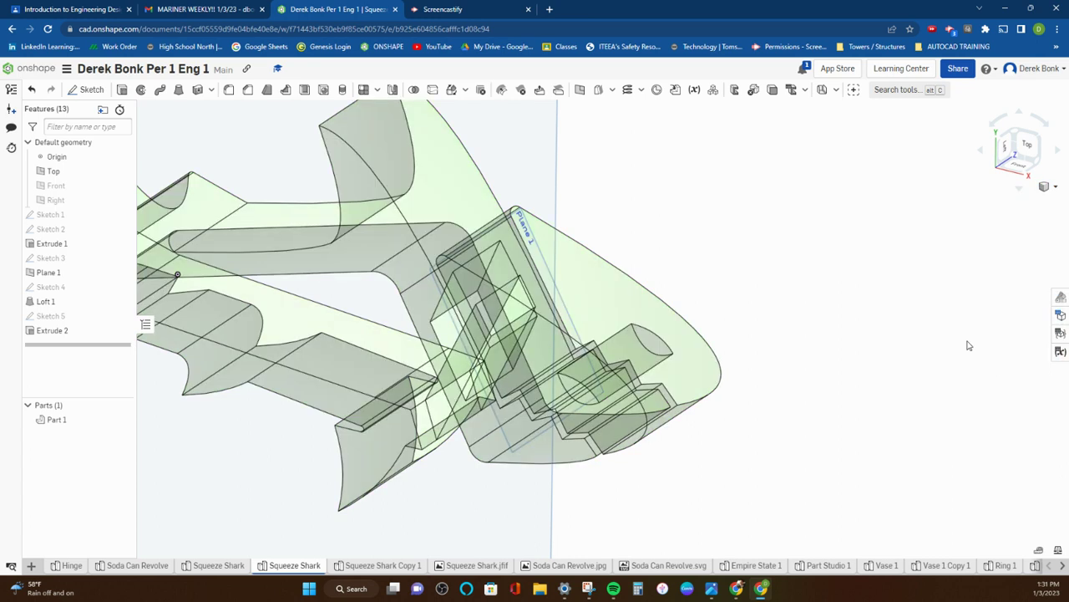
{"action": "mouse_move", "coordinate": [930, 296]}
{"action": "right_mouse_down"}
{"action": "mouse_move", "coordinate": [910, 303]}
{"action": "mouse_move", "coordinate": [916, 310]}
{"action": "right_mouse_up"}
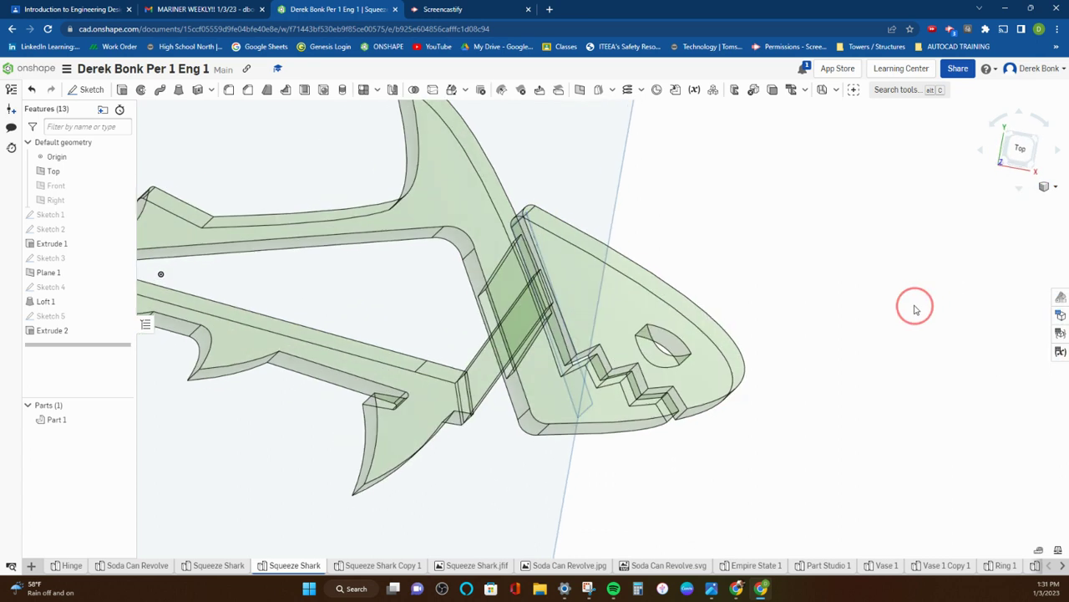
{"action": "left_click", "coordinate": [229, 92]}
{"action": "scroll", "coordinate": [507, 314], "scroll_direction": "up", "scroll_amount": 2}
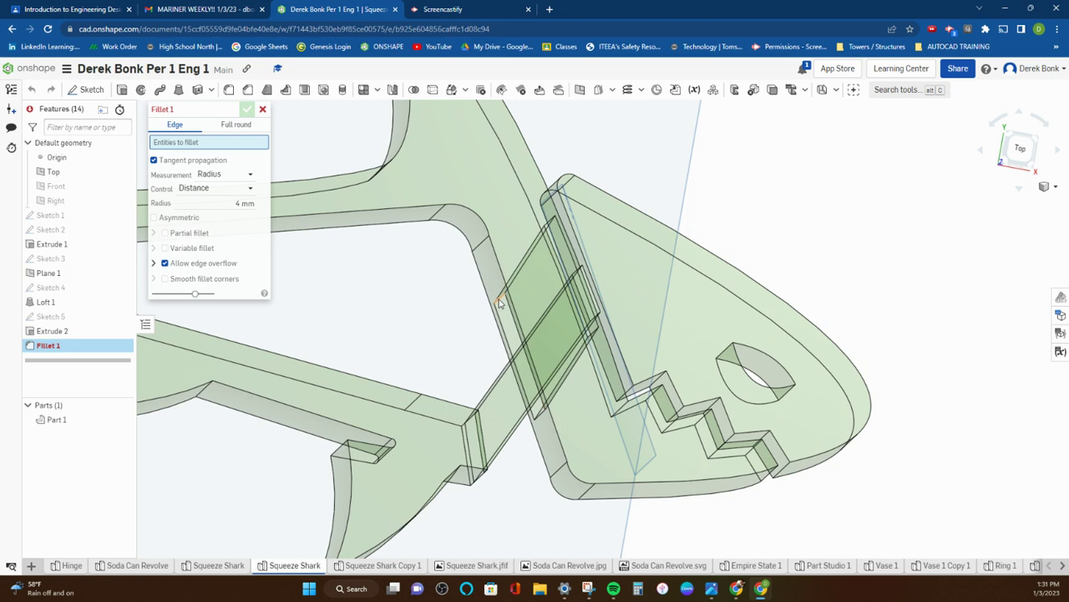
{"action": "left_click", "coordinate": [499, 303]}
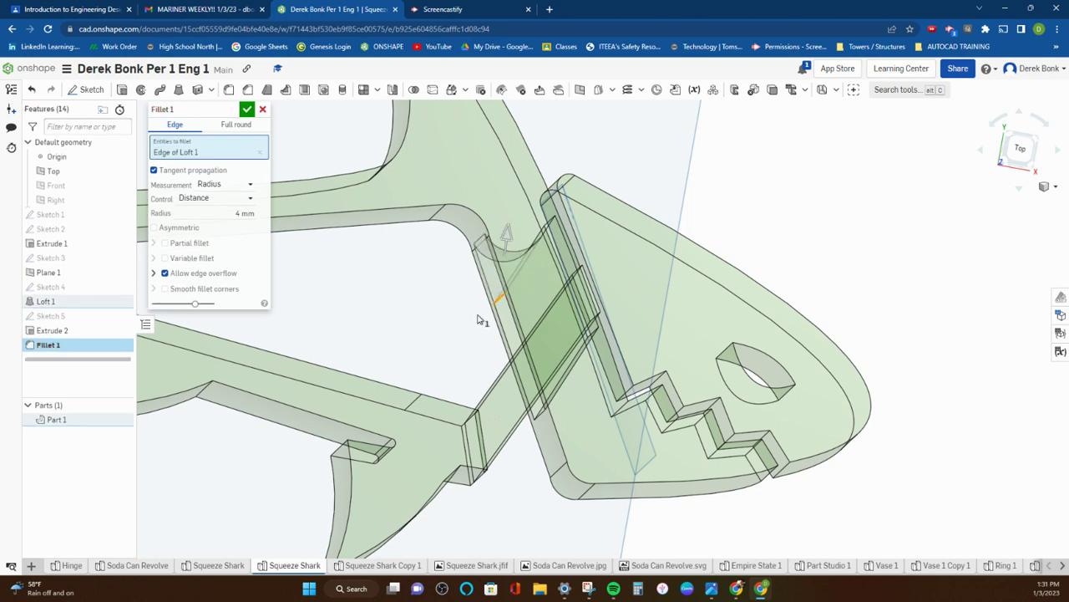
{"action": "left_click_drag", "start_coordinate": [508, 240], "coordinate": [504, 262]}
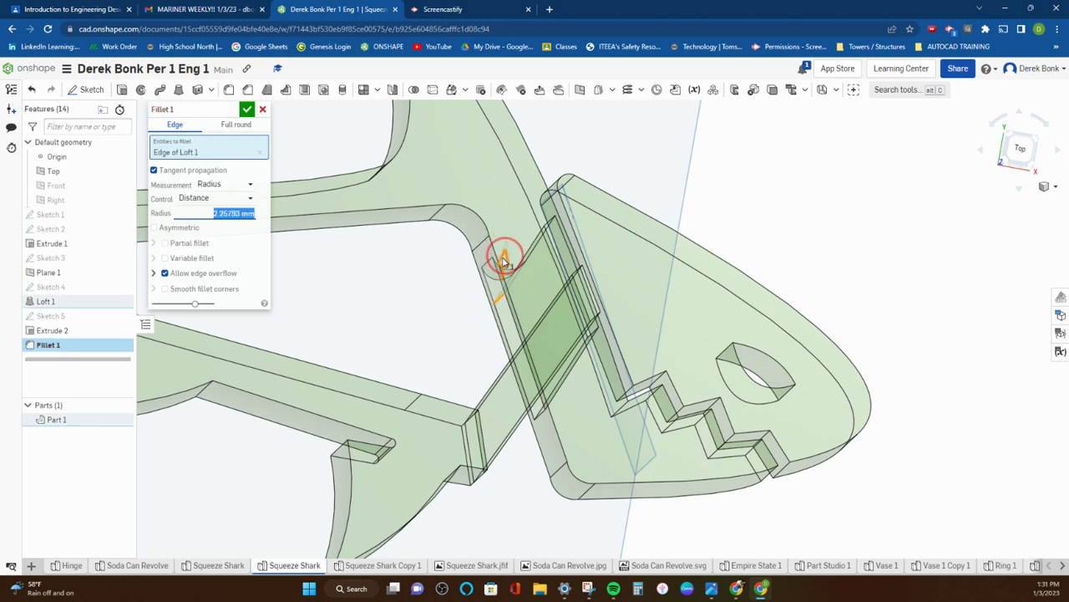
{"action": "left_click", "coordinate": [549, 224]}
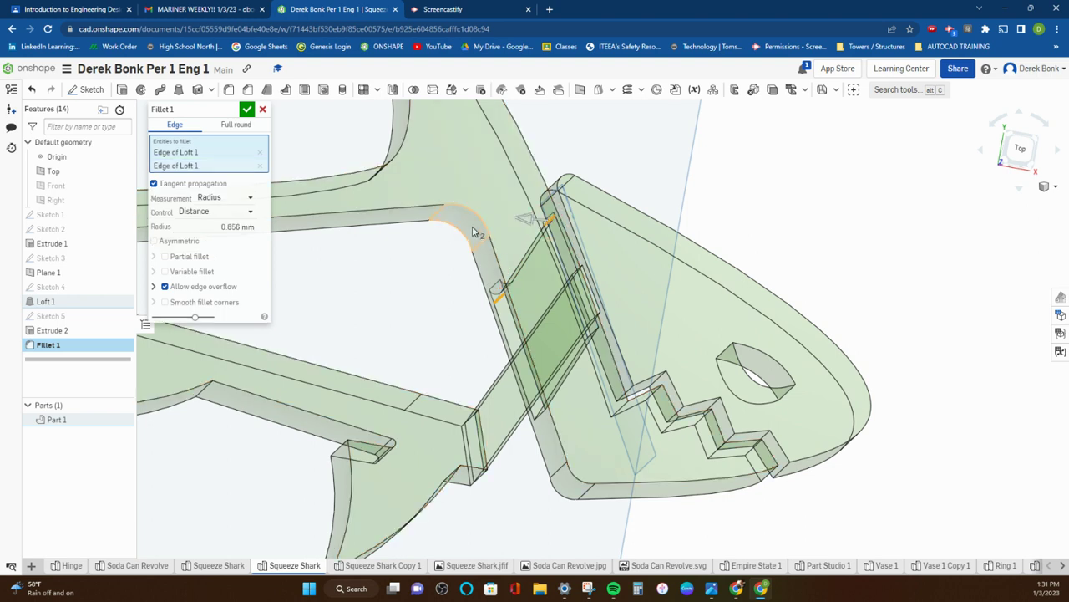
{"action": "left_click", "coordinate": [247, 109]}
Switch the display to Shaded and examine the filleted slot and connector from several sides.
{"action": "right_click_drag", "start_coordinate": [316, 185], "coordinate": [354, 191]}
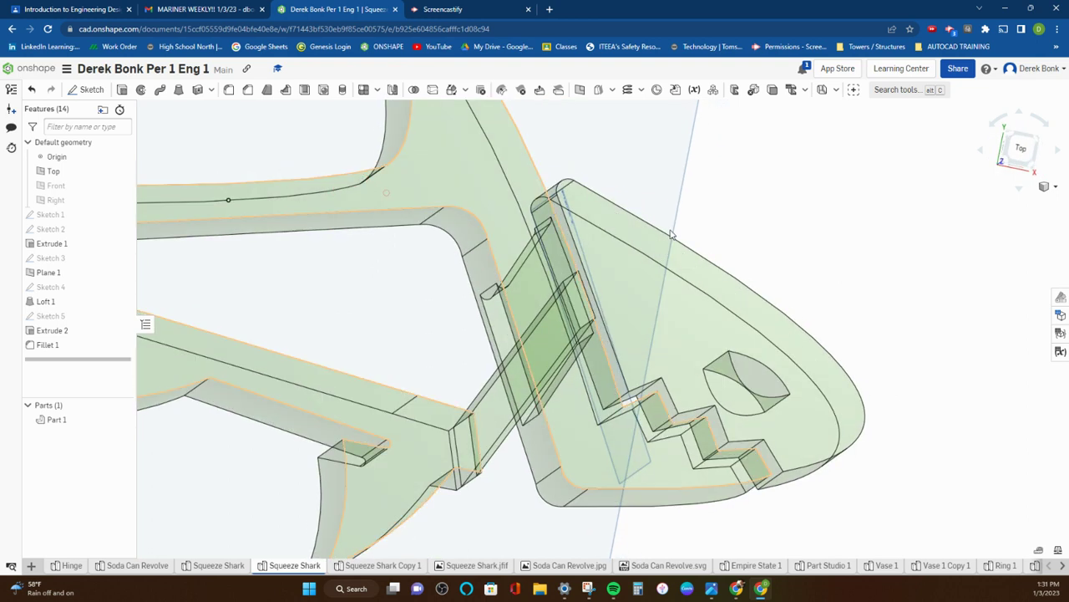
{"action": "left_click", "coordinate": [1055, 191]}
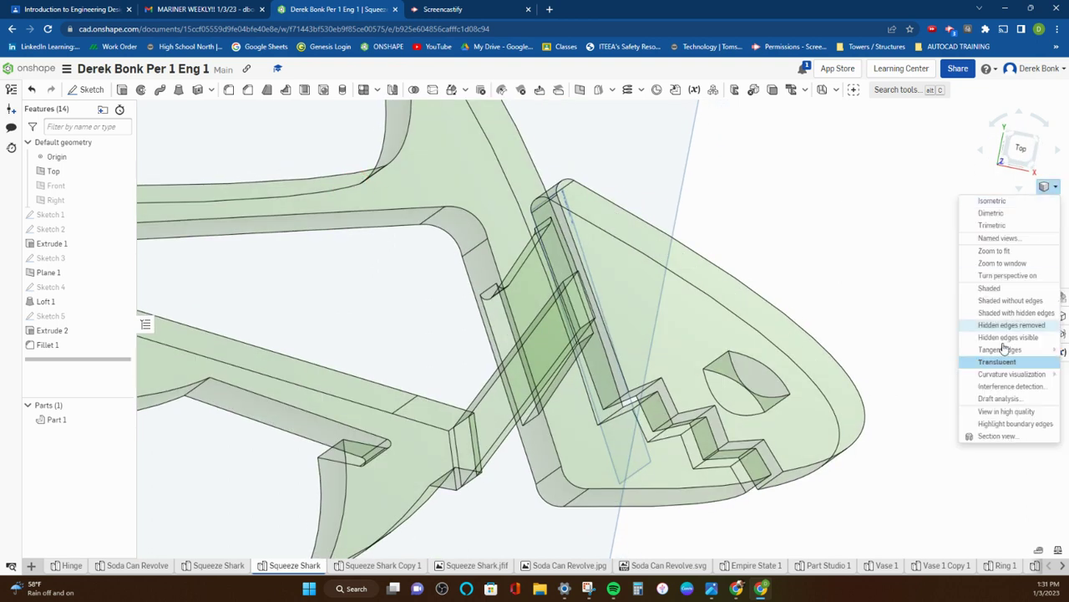
{"action": "left_click", "coordinate": [998, 286]}
{"action": "right_click_drag", "start_coordinate": [909, 352], "coordinate": [622, 355]}
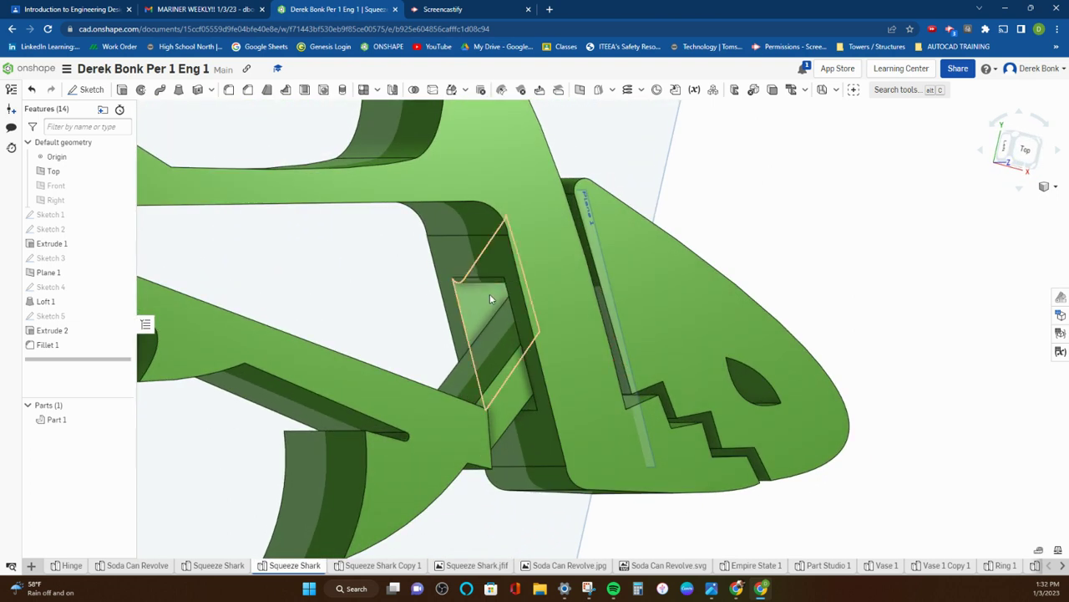
{"action": "scroll", "coordinate": [492, 299], "scroll_direction": "down", "scroll_amount": 5}
{"action": "right_click_drag", "start_coordinate": [506, 319], "coordinate": [507, 370]}
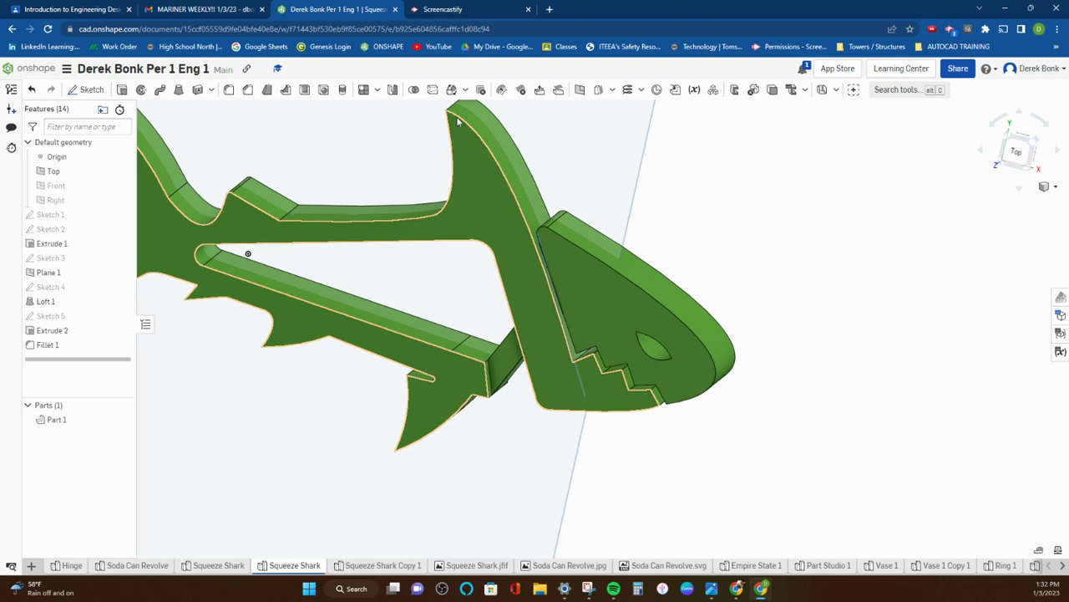
{"action": "right_click_drag", "start_coordinate": [585, 241], "coordinate": [596, 205]}
{"action": "right_click_drag", "start_coordinate": [526, 365], "coordinate": [525, 331]}
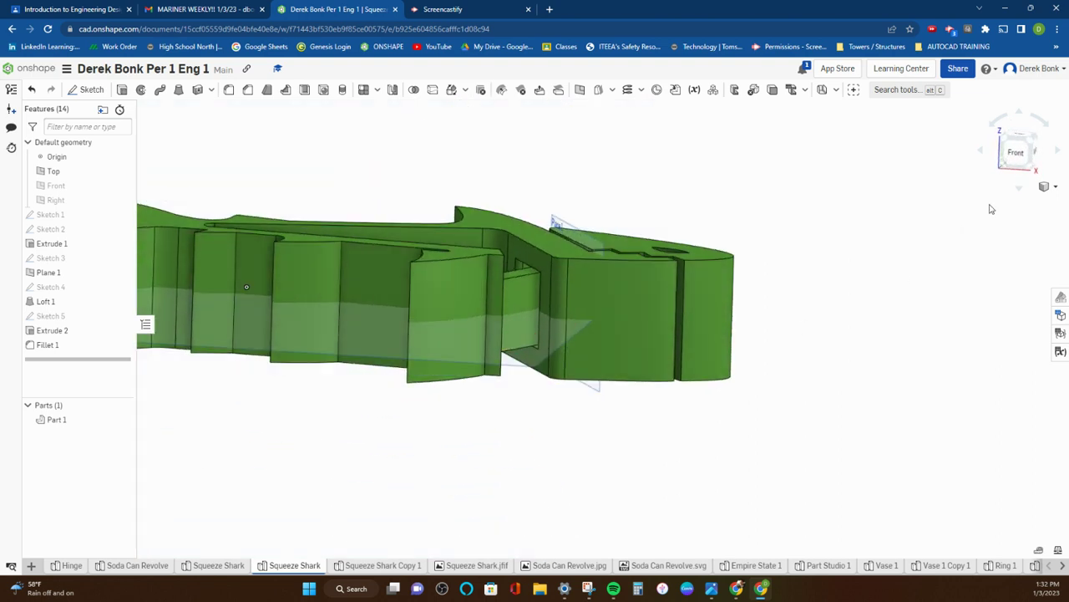
View the model from the front and examine the gaps between the connector and the slot's upper and lower walls.
{"action": "left_click", "coordinate": [1016, 153]}
{"action": "scroll", "coordinate": [926, 349], "scroll_direction": "up", "scroll_amount": 5}
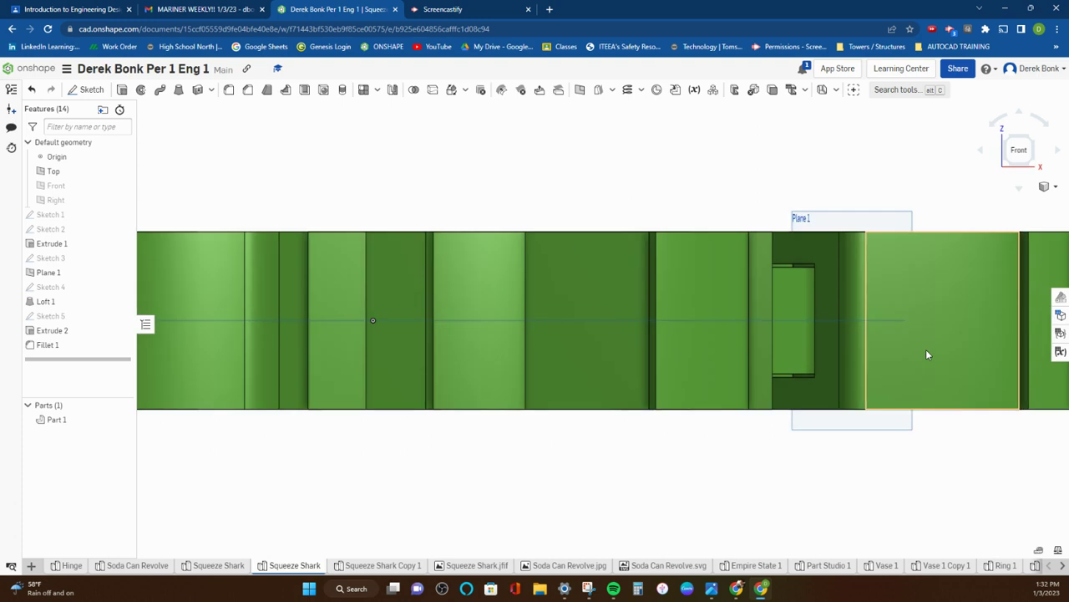
{"action": "scroll", "coordinate": [876, 321], "scroll_direction": "up", "scroll_amount": 5}
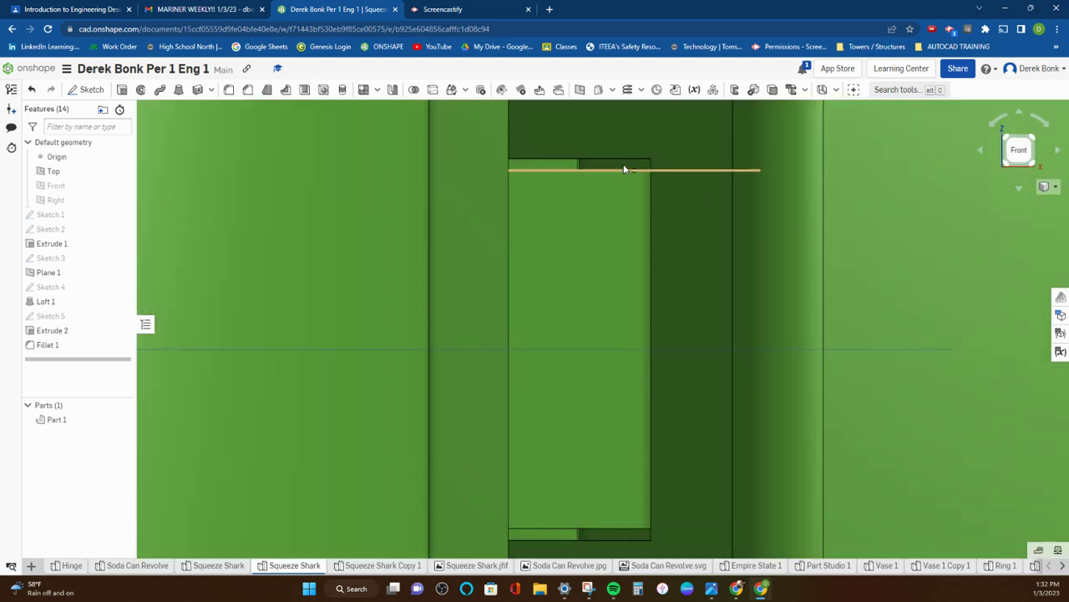
{"action": "scroll", "coordinate": [488, 182], "scroll_direction": "down", "scroll_amount": 4}
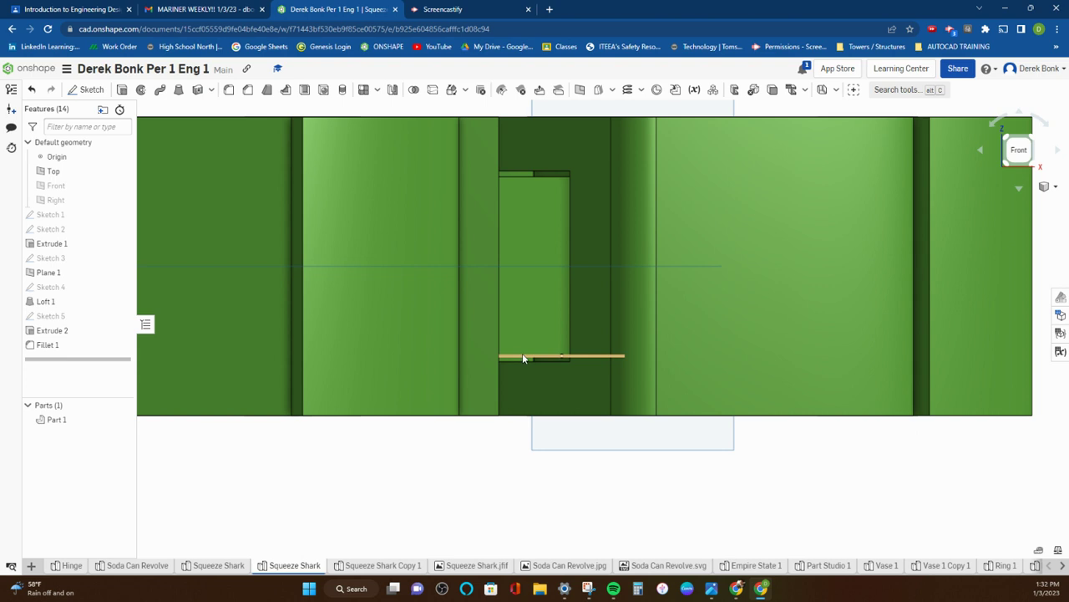
{"action": "scroll", "coordinate": [535, 351], "scroll_direction": "down", "scroll_amount": 1}
{"action": "scroll", "coordinate": [535, 351], "scroll_direction": "down", "scroll_amount": 2}
Inspect the whole squeeze shark from the front, side and above with its connector in place.
{"action": "right_click_drag", "start_coordinate": [582, 323], "coordinate": [516, 345]}
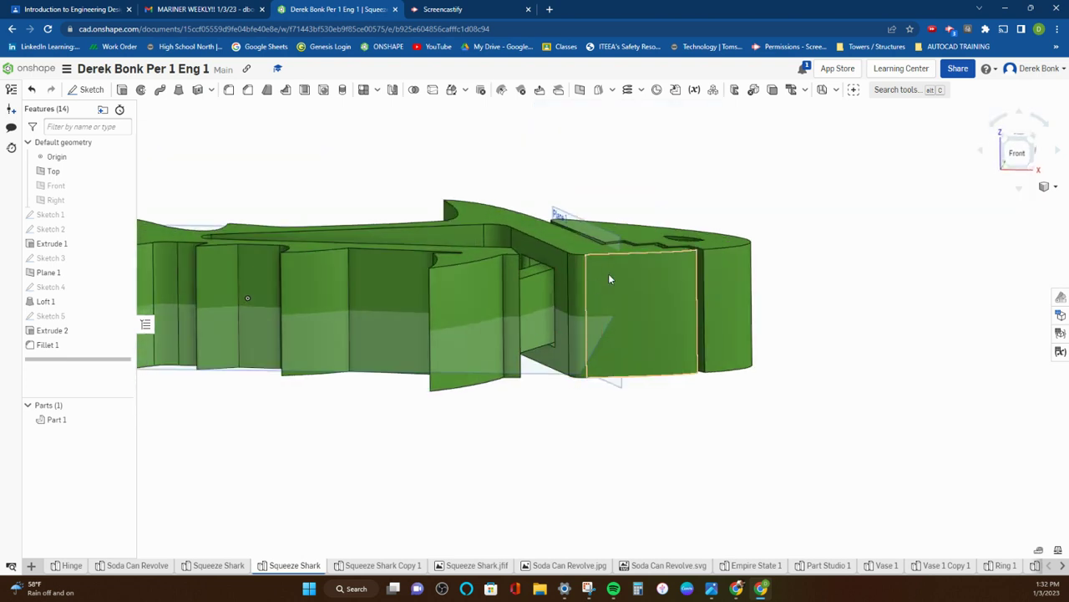
{"action": "mouse_move", "coordinate": [645, 330]}
{"action": "right_mouse_down"}
{"action": "mouse_move", "coordinate": [647, 318]}
{"action": "mouse_move", "coordinate": [643, 335]}
{"action": "right_mouse_up"}
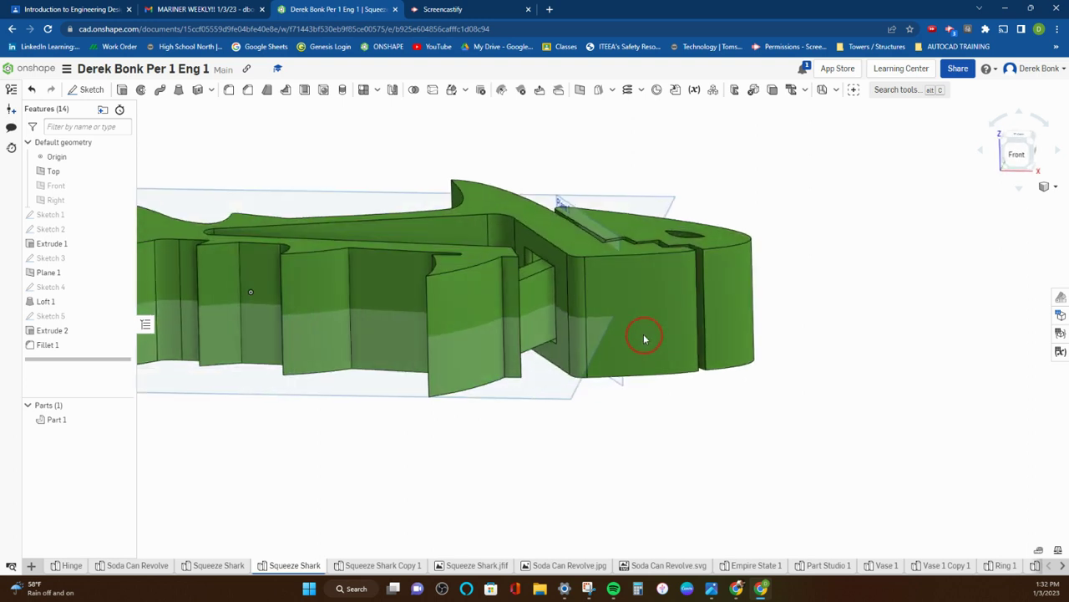
{"action": "middle_click_drag", "start_coordinate": [643, 335], "coordinate": [813, 401]}
{"action": "right_click_drag", "start_coordinate": [813, 405], "coordinate": [546, 375]}
{"action": "right_click_drag", "start_coordinate": [307, 307], "coordinate": [482, 402]}
{"action": "mouse_move", "coordinate": [389, 180]}
{"action": "right_mouse_down"}
{"action": "mouse_move", "coordinate": [393, 158]}
{"action": "mouse_move", "coordinate": [380, 171]}
{"action": "right_mouse_up"}
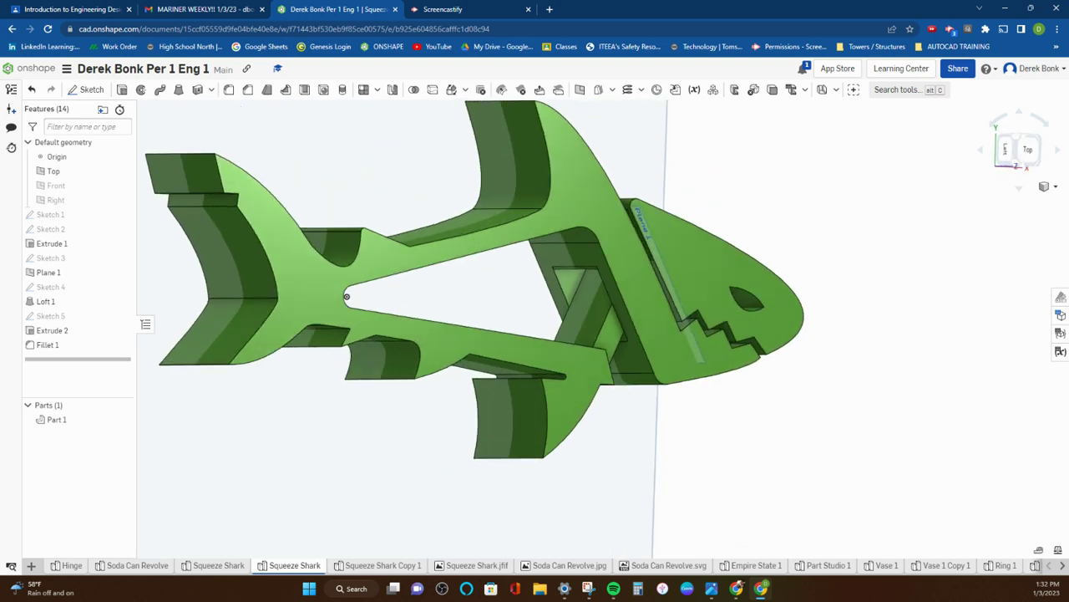